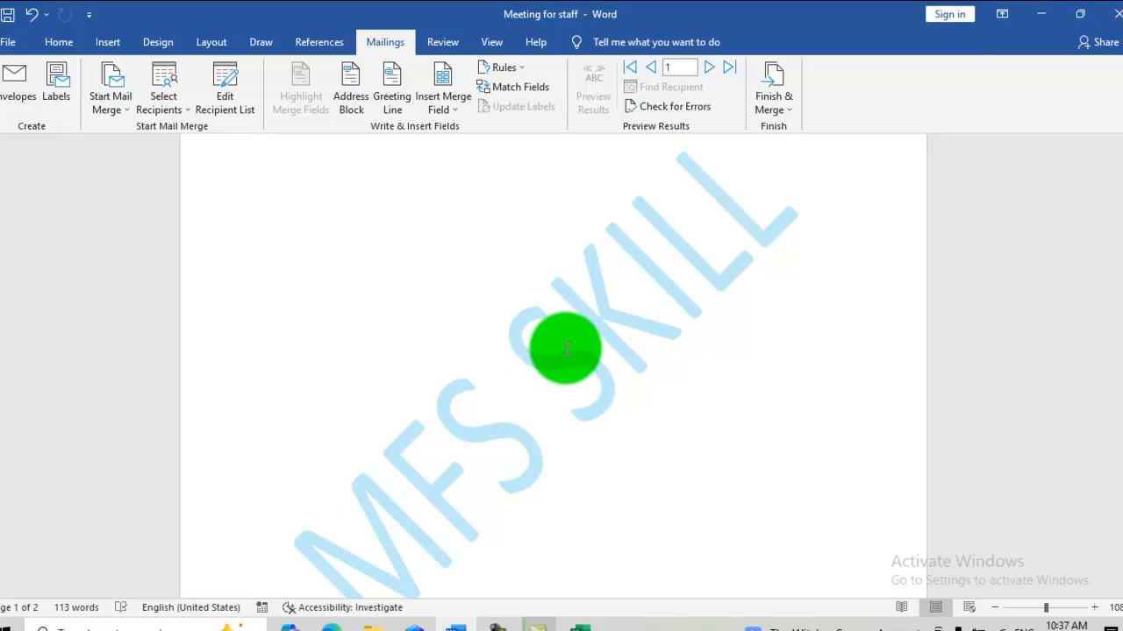
- Create a new blank document and paste the copied Staff Meeting letter into it
key(ctrl+n)
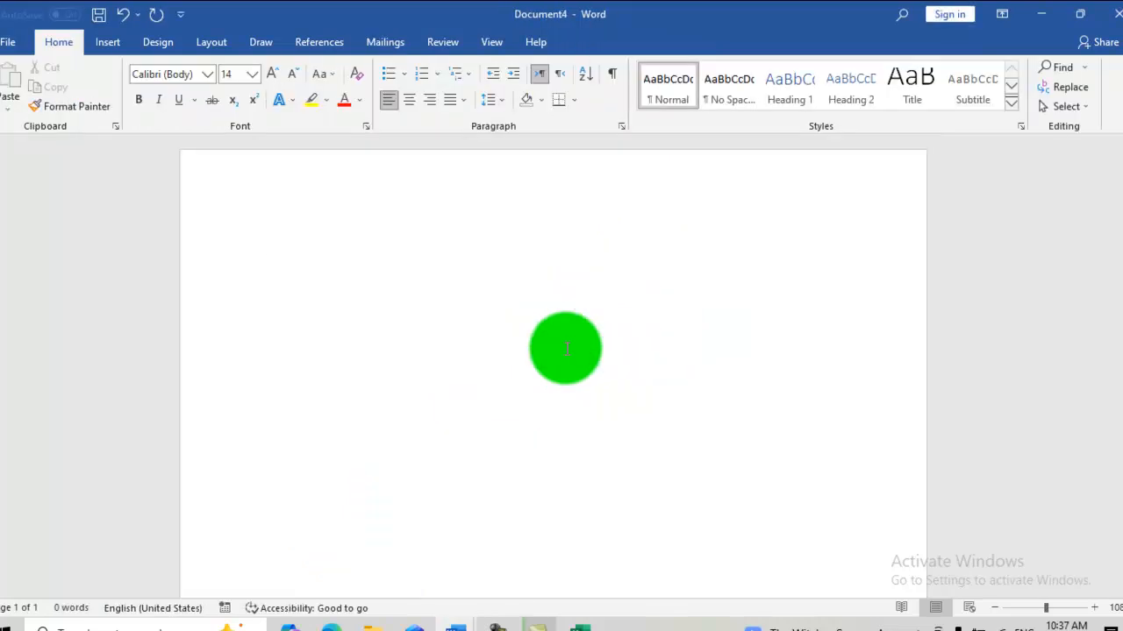
key(ctrl+v)
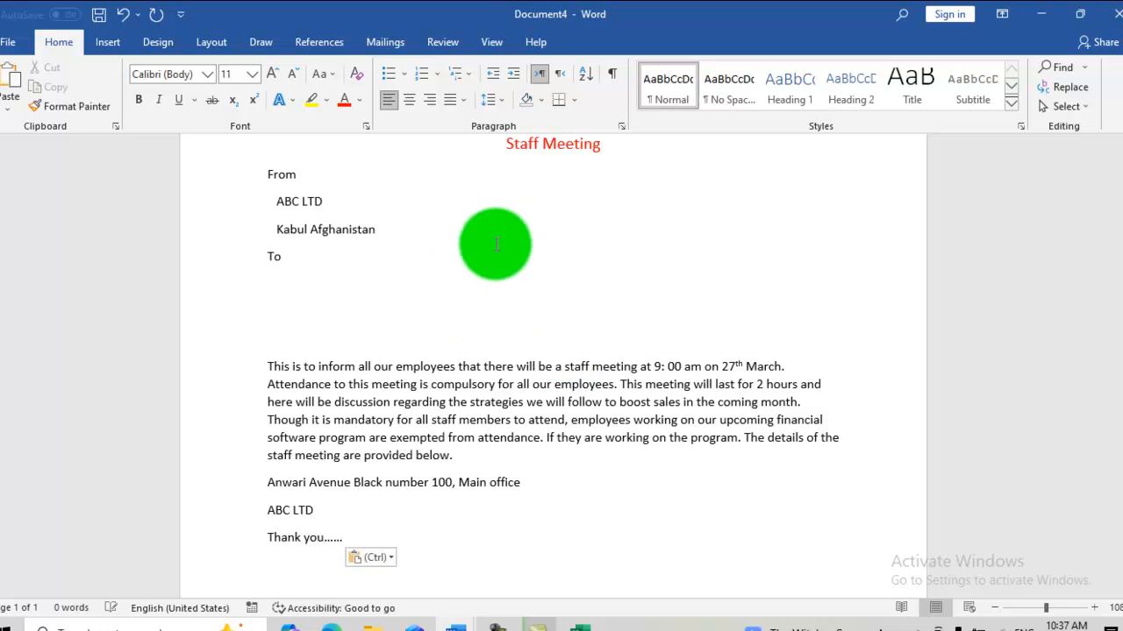
scroll(1116, 323, up, 3)
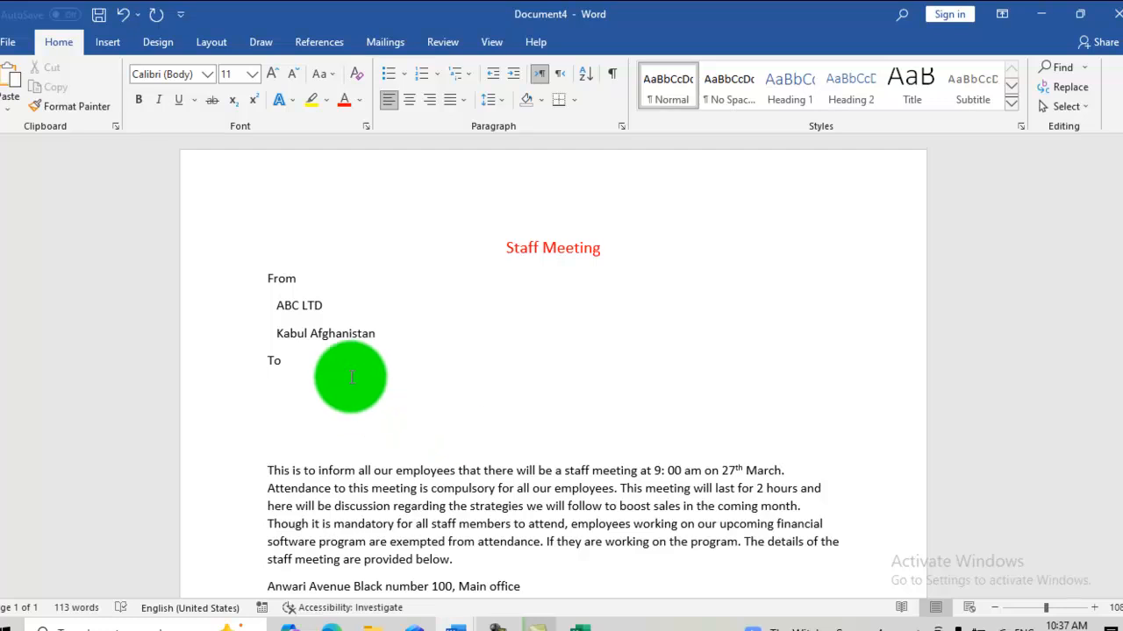
- Add an empty line directly below the word "To" in the letter
click(305, 367)
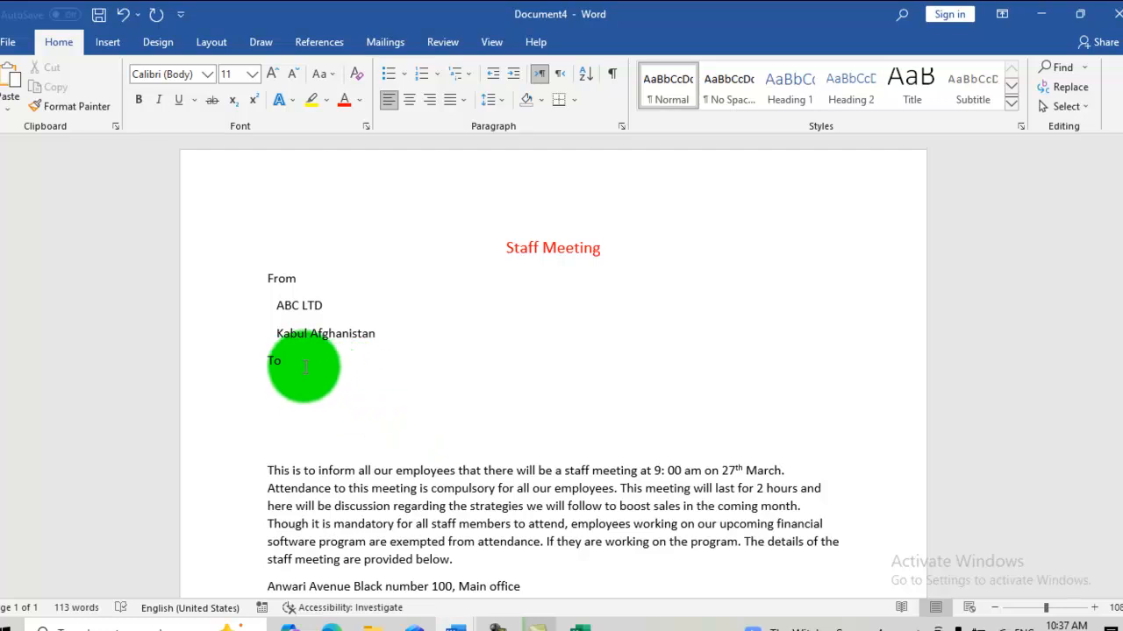
key(Return)
mouse_move(403, 399)
mouse_down()
mouse_move(469, 453)
mouse_move(467, 406)
mouse_move(363, 394)
mouse_up()
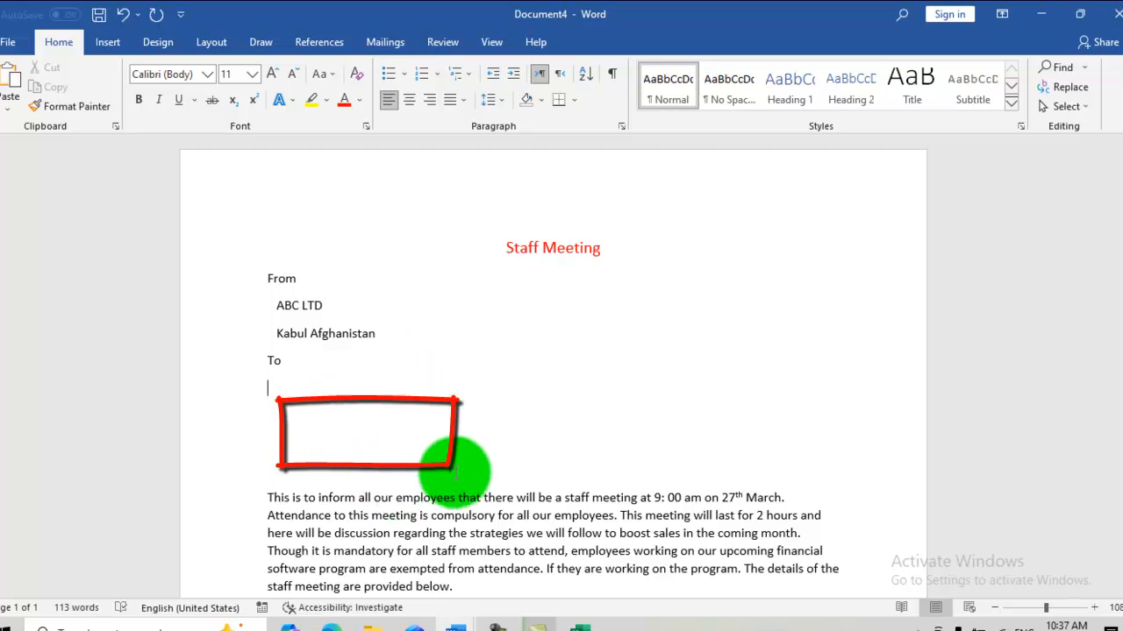
- Switch to the employess workbook in Excel and examine the staffdetails columns, including Phone, Pin code and Branch
click(384, 44)
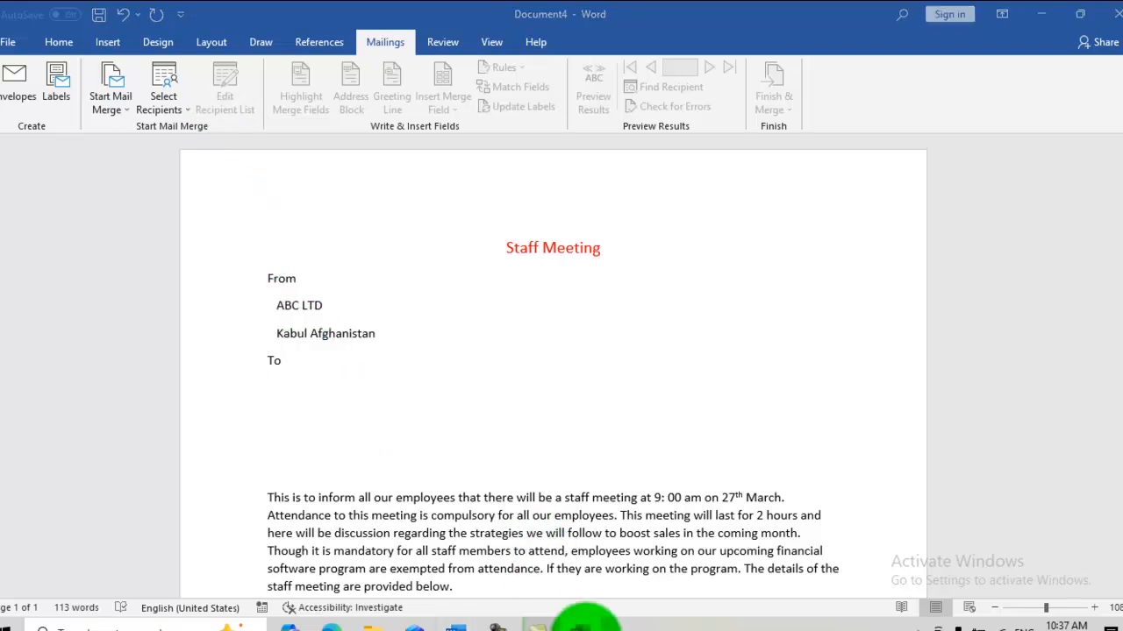
click(580, 626)
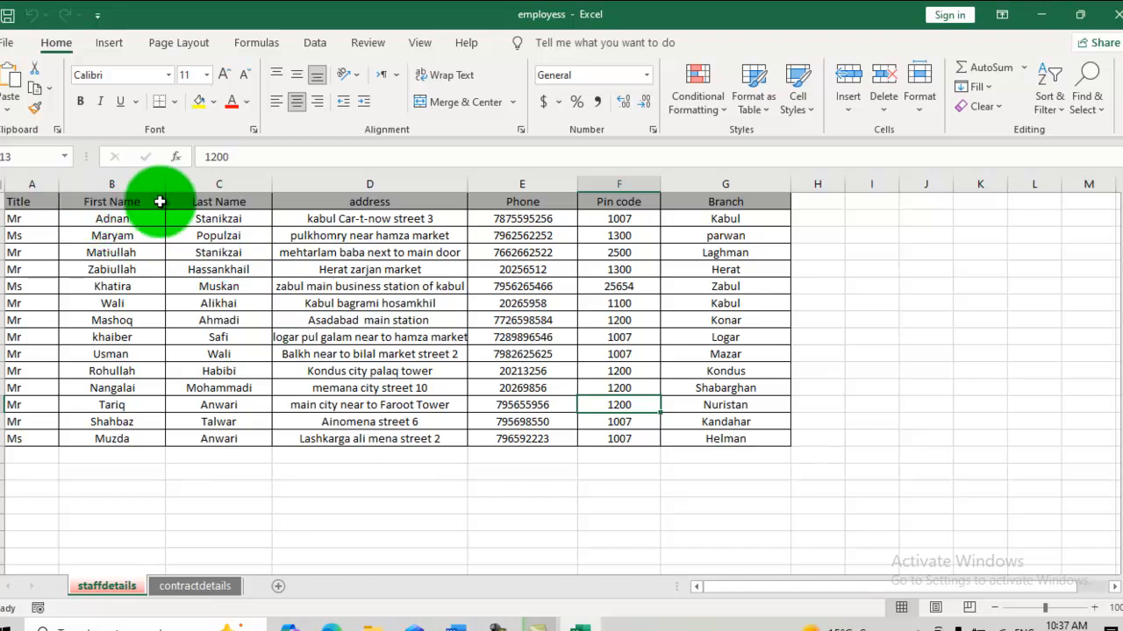
click(521, 200)
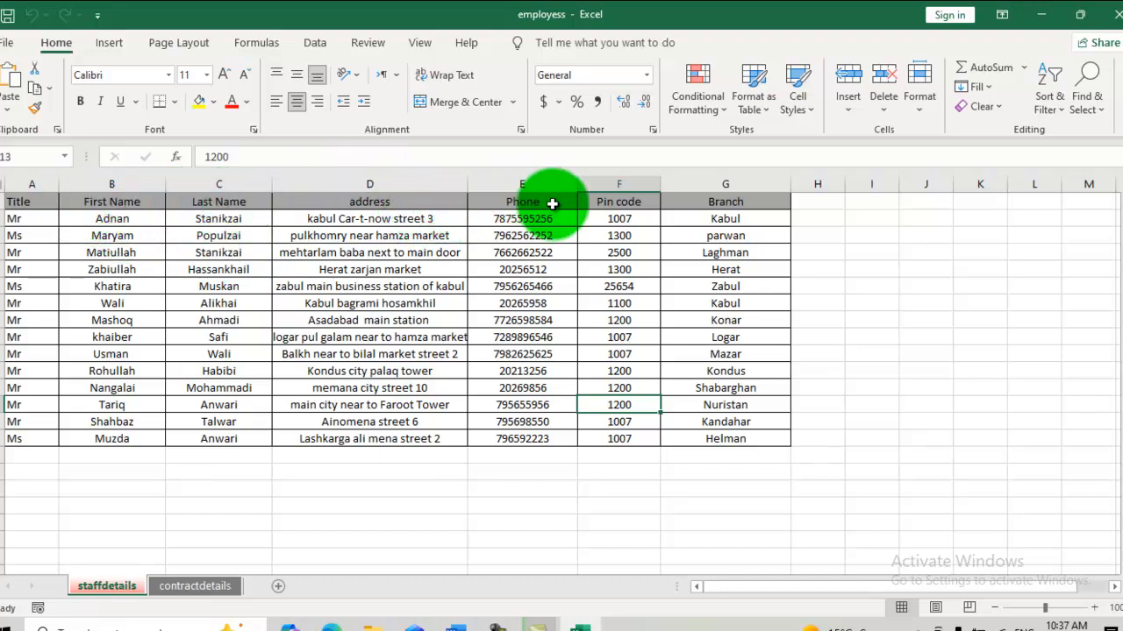
click(617, 185)
click(680, 184)
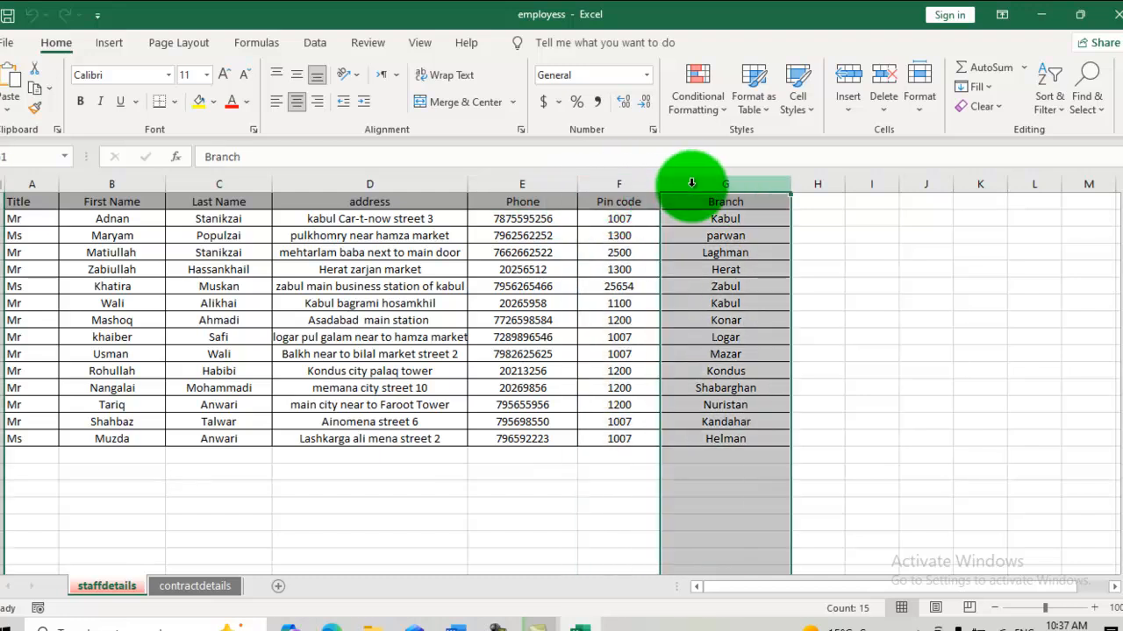
click(702, 341)
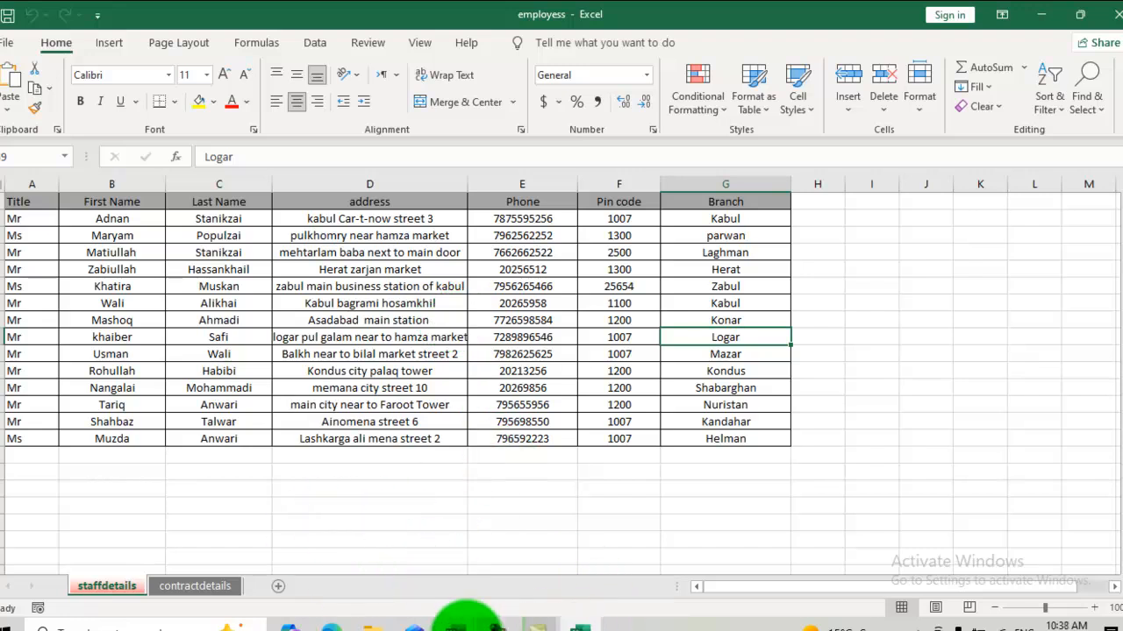
- Switch back to Document4 in Word and use the staffdetails$ table of the Desktop workbook employess as the existing recipient list
click(456, 624)
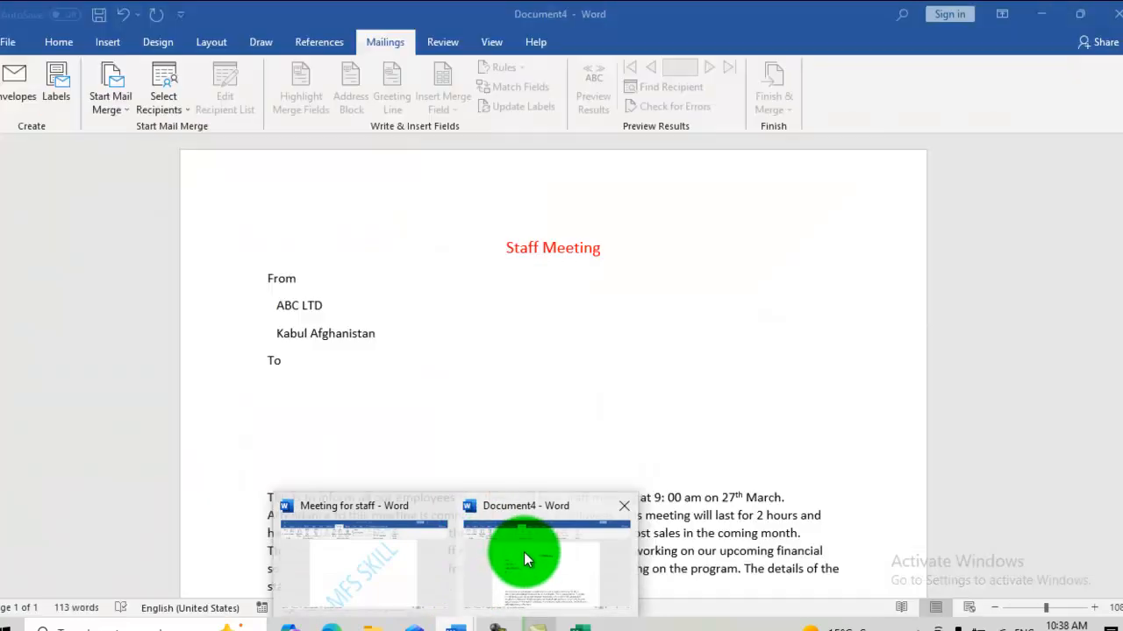
click(524, 552)
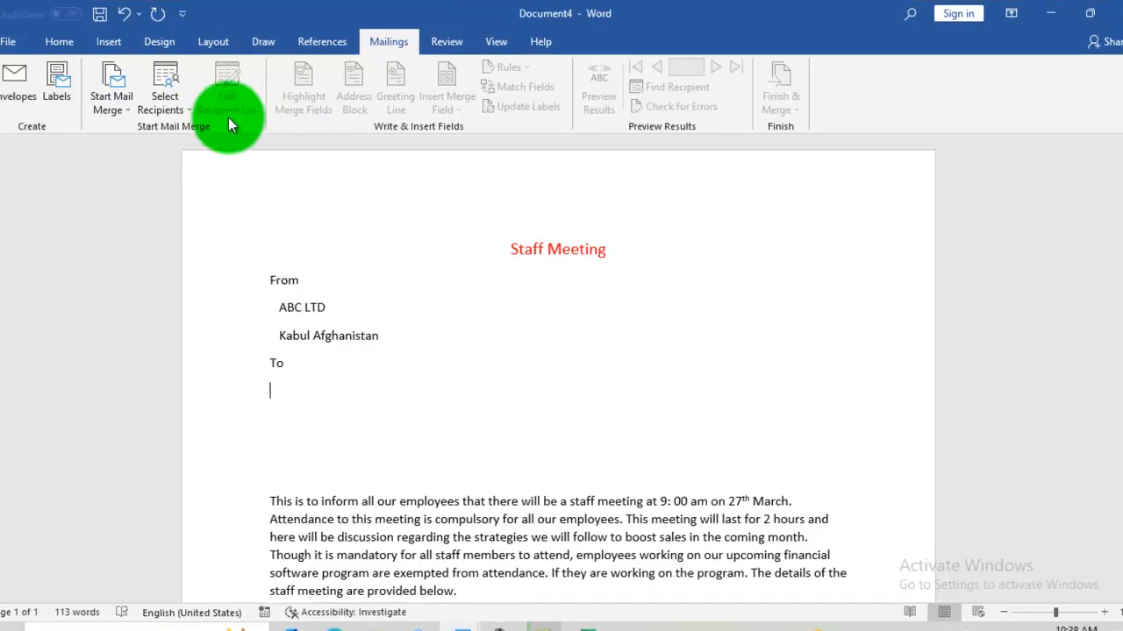
click(172, 106)
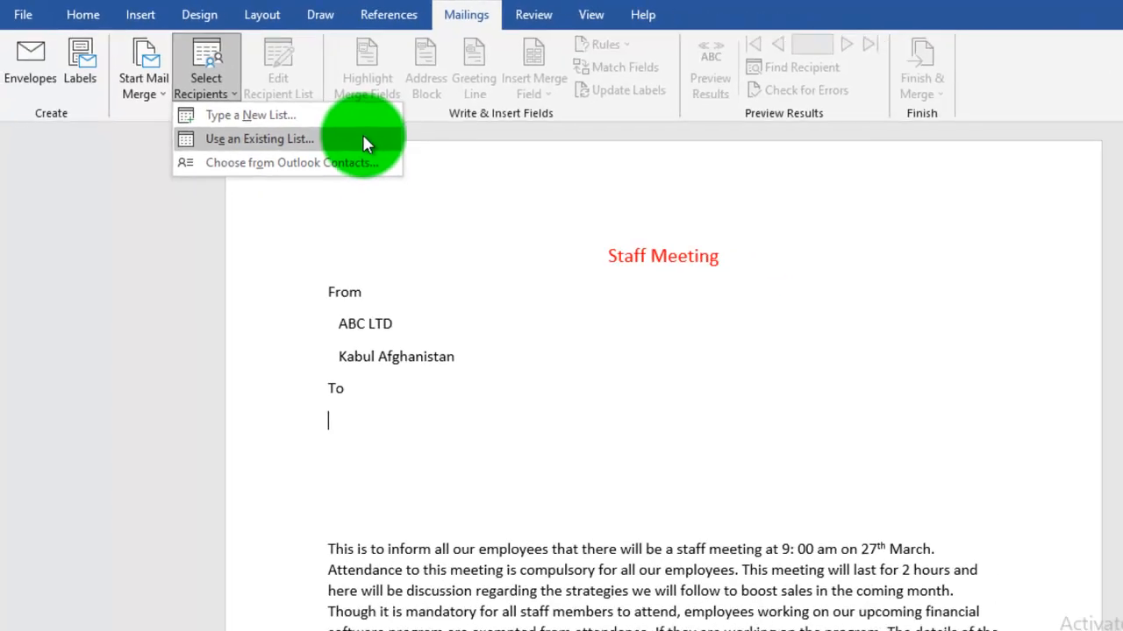
click(363, 141)
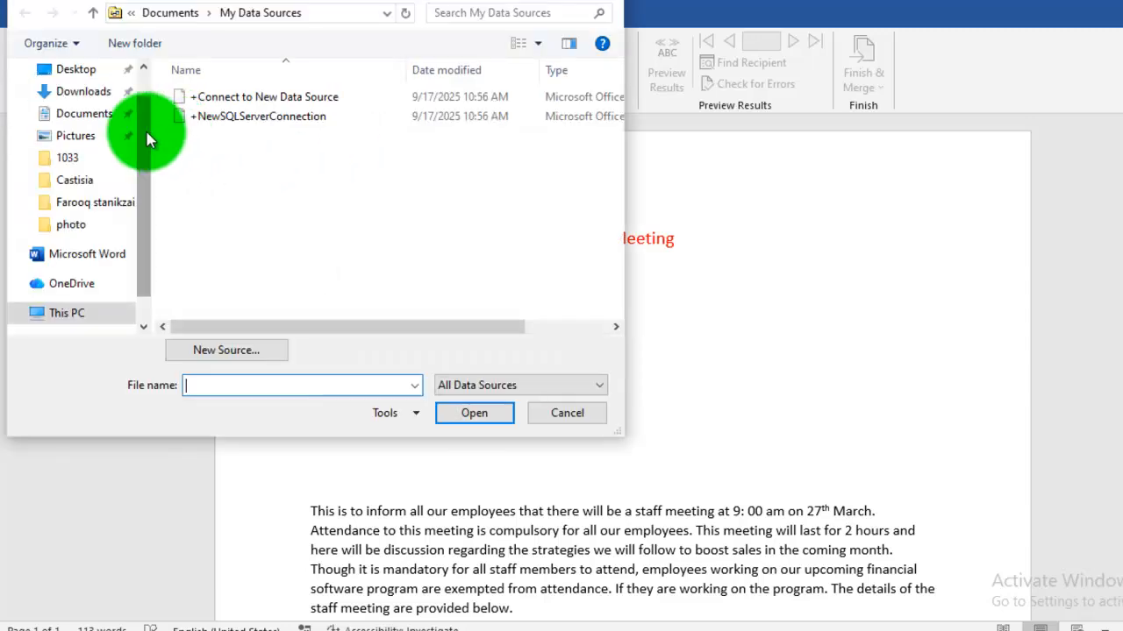
scroll(146, 137, up, 1)
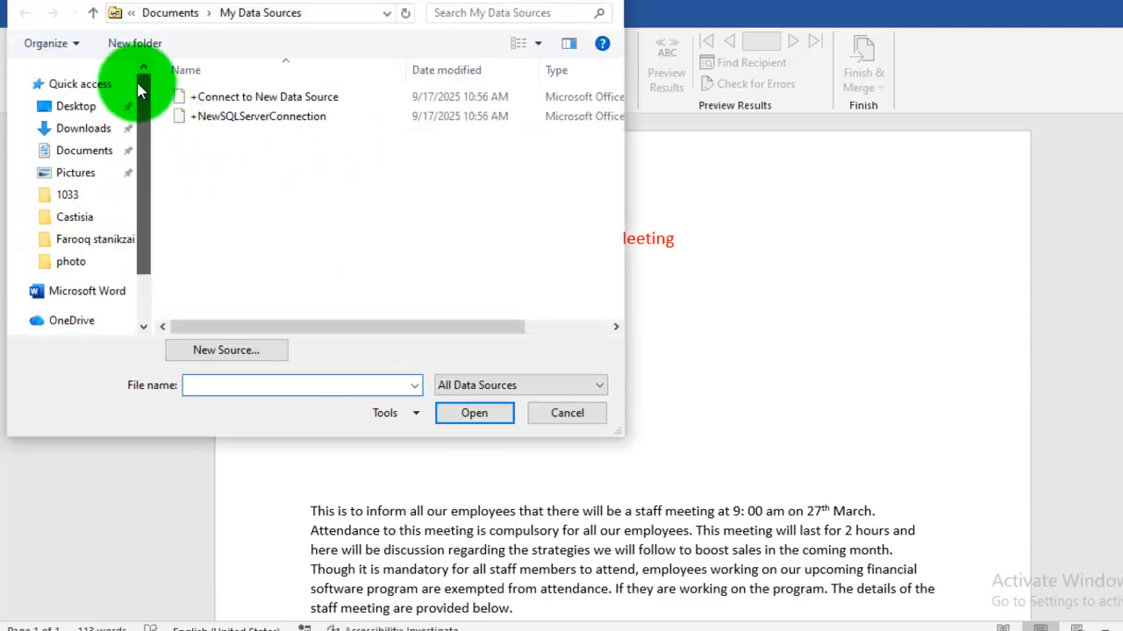
click(75, 107)
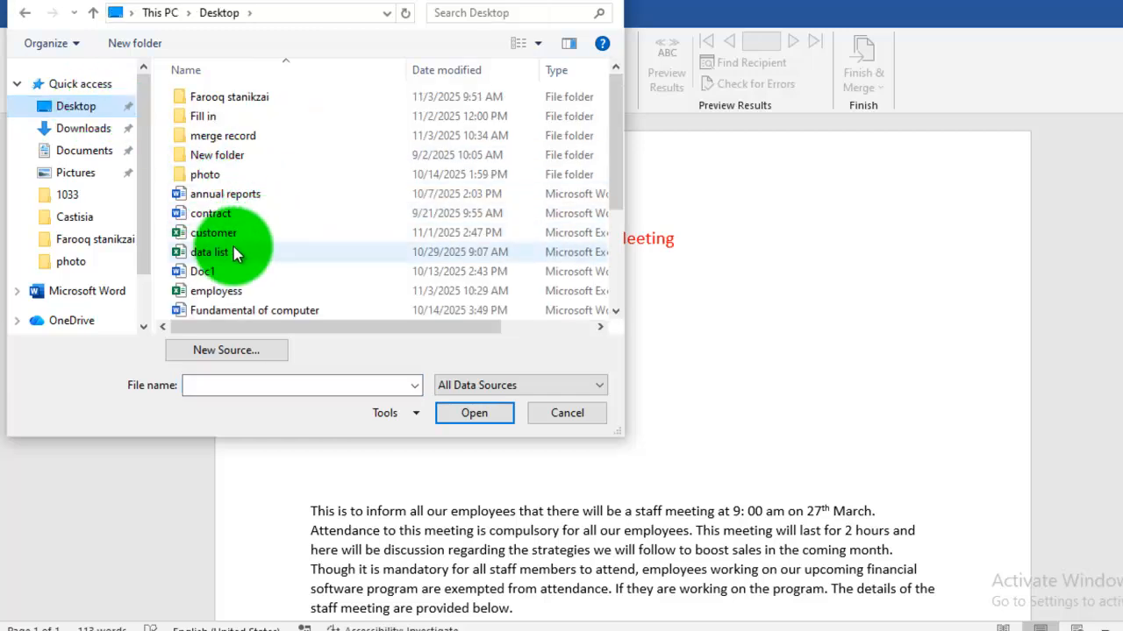
click(239, 300)
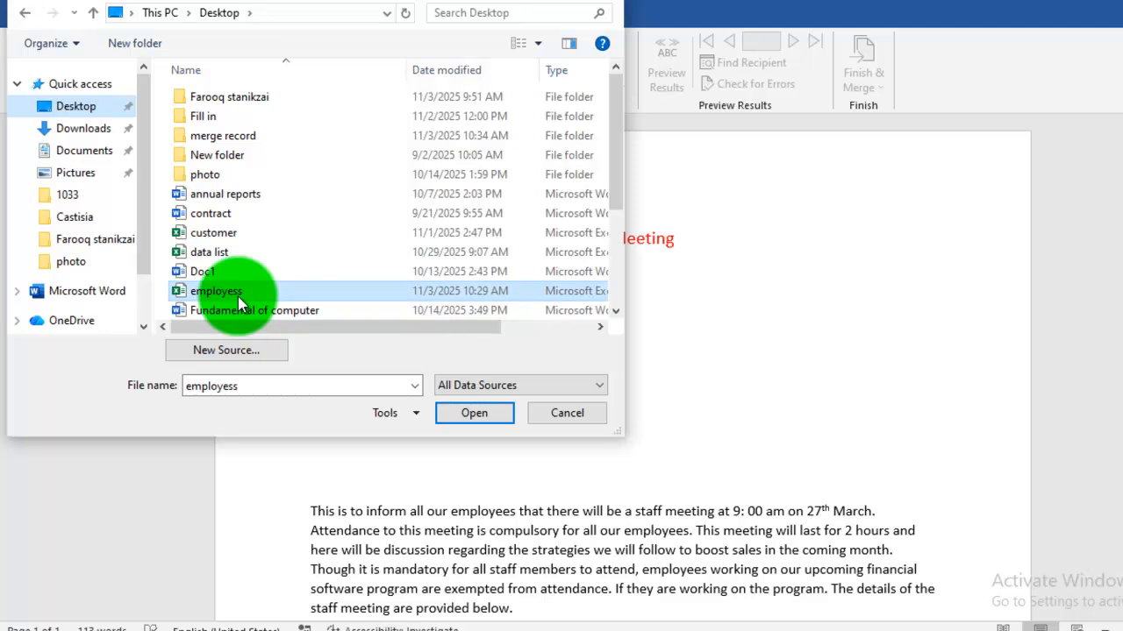
click(459, 414)
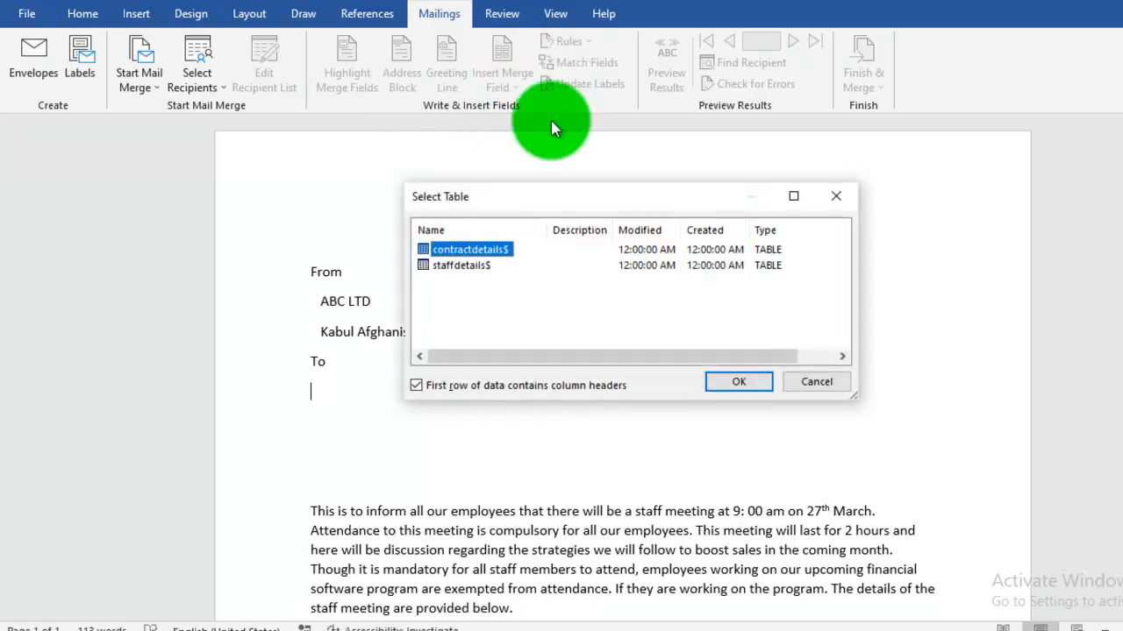
click(474, 268)
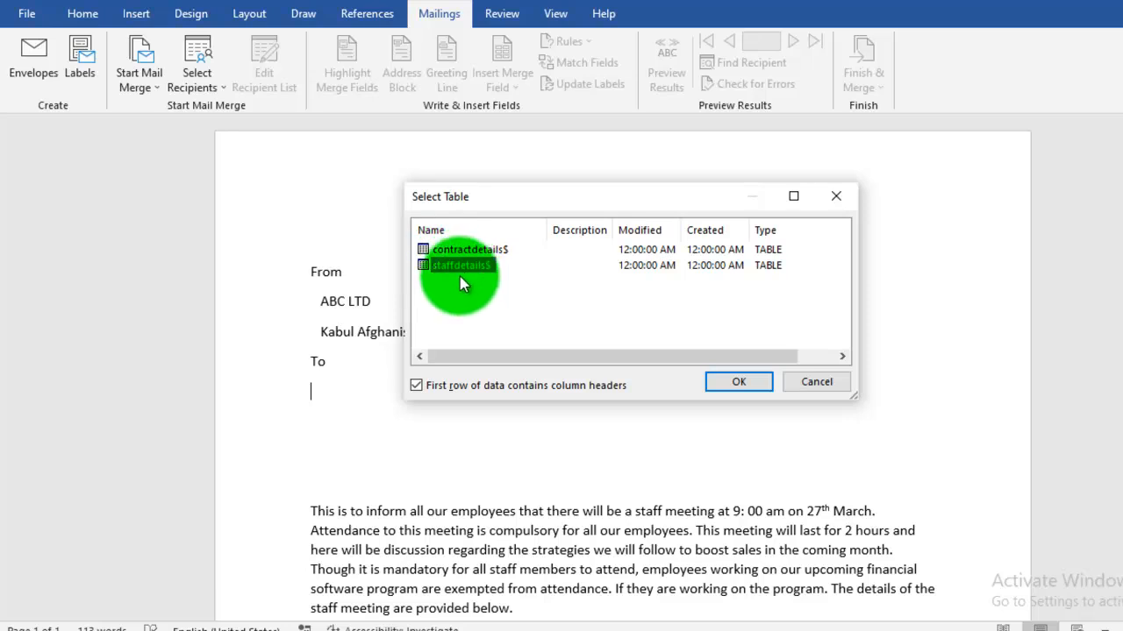
click(734, 386)
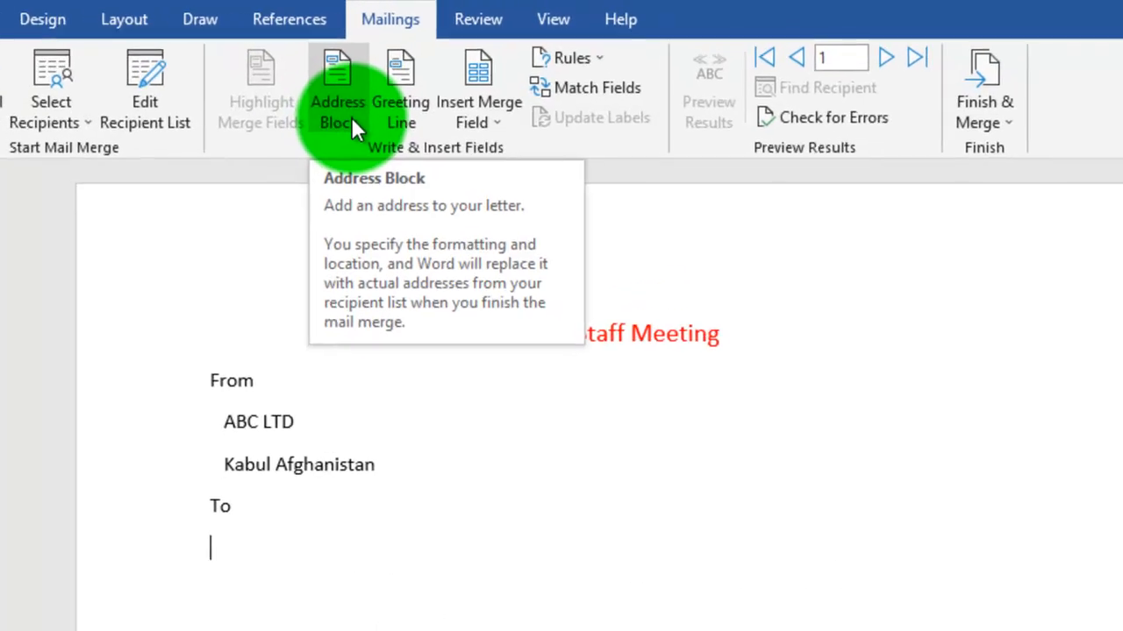
- Start an address block below "To", matching City to the Branch field and Postal Code to the Pin code field
click(350, 123)
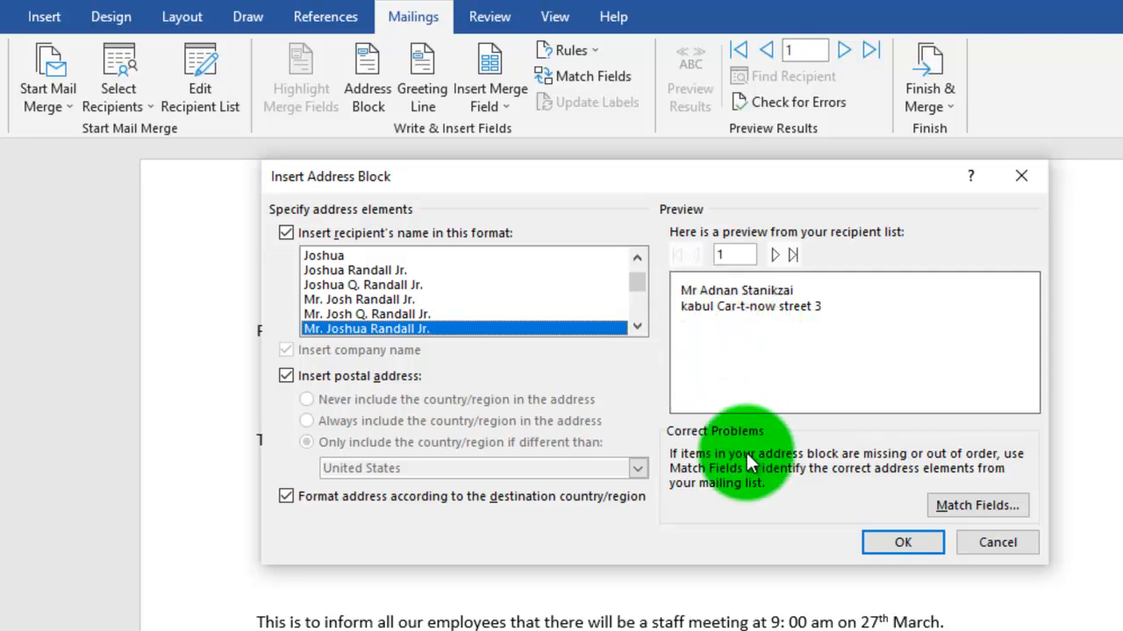
click(982, 506)
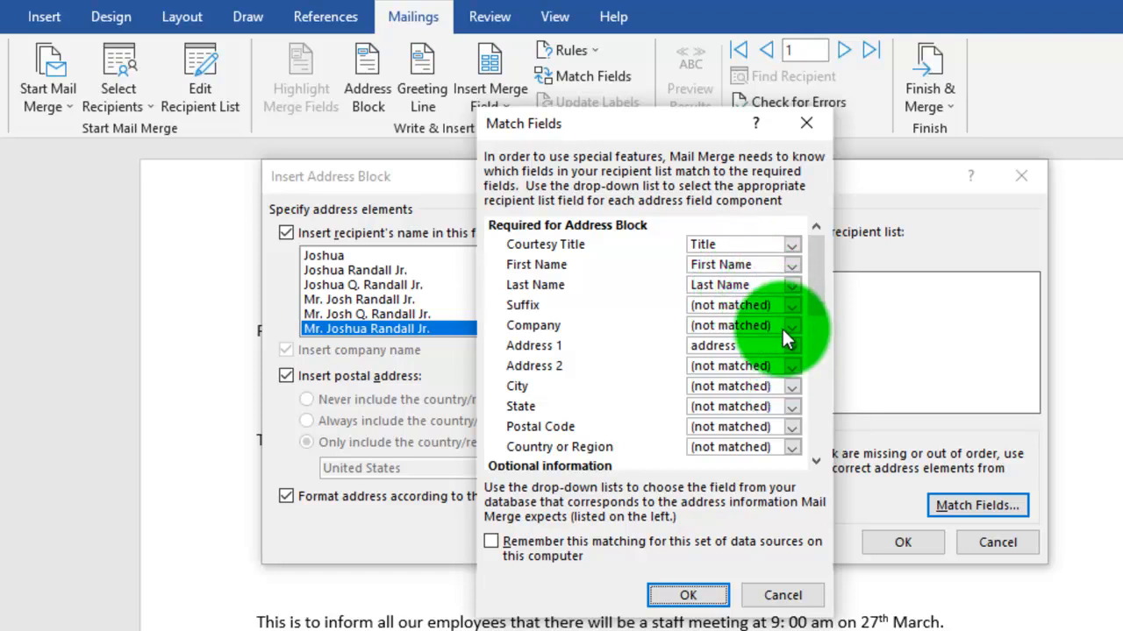
click(791, 386)
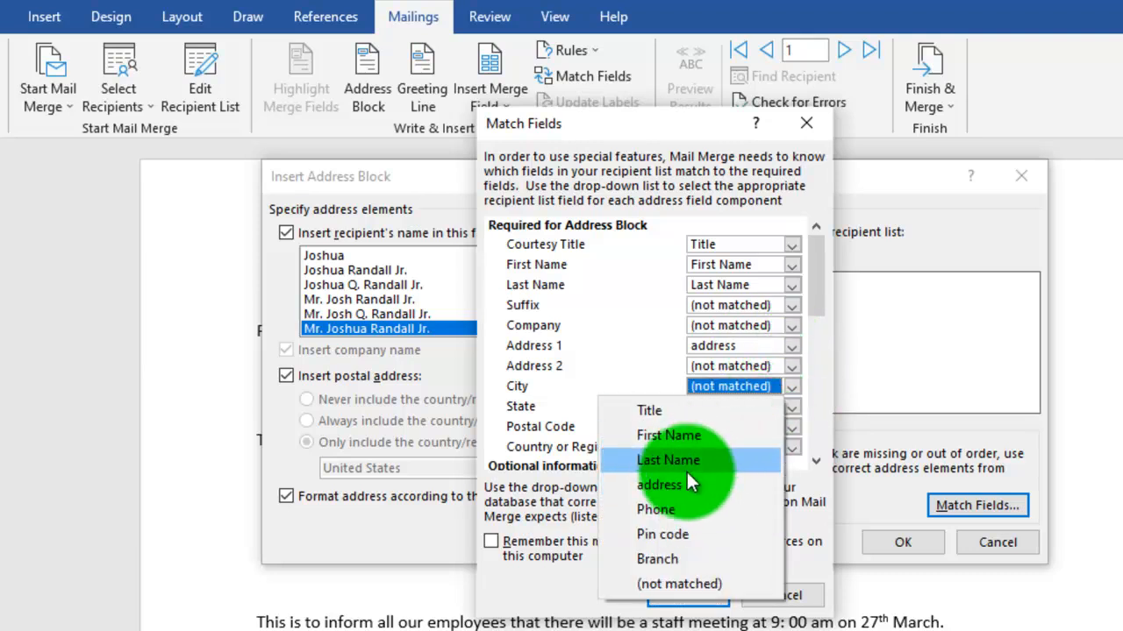
click(682, 557)
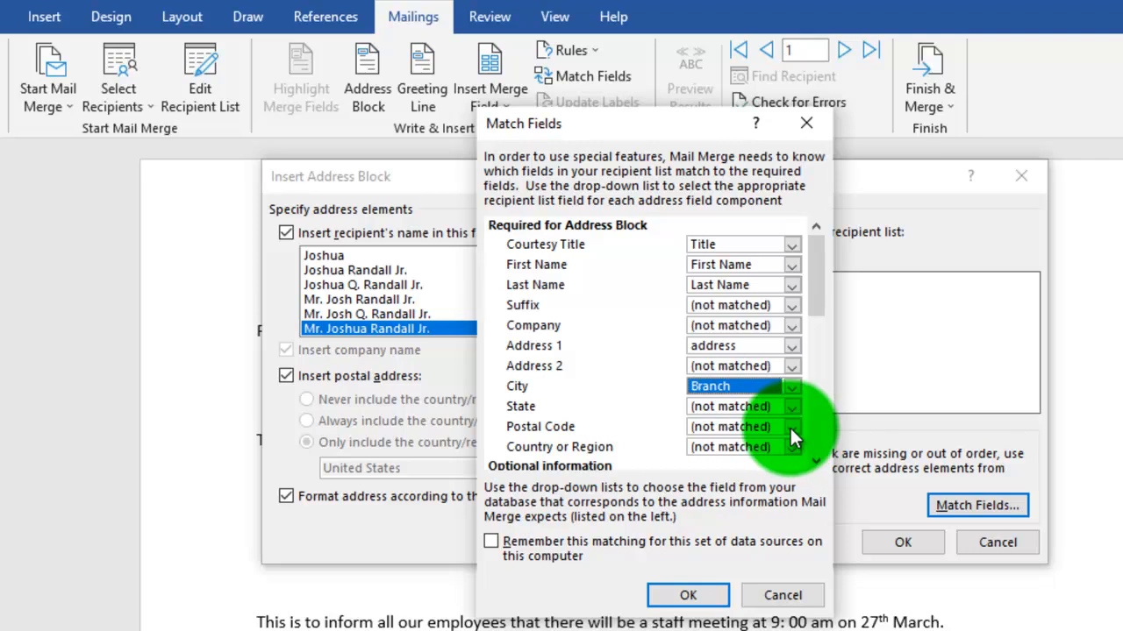
click(790, 427)
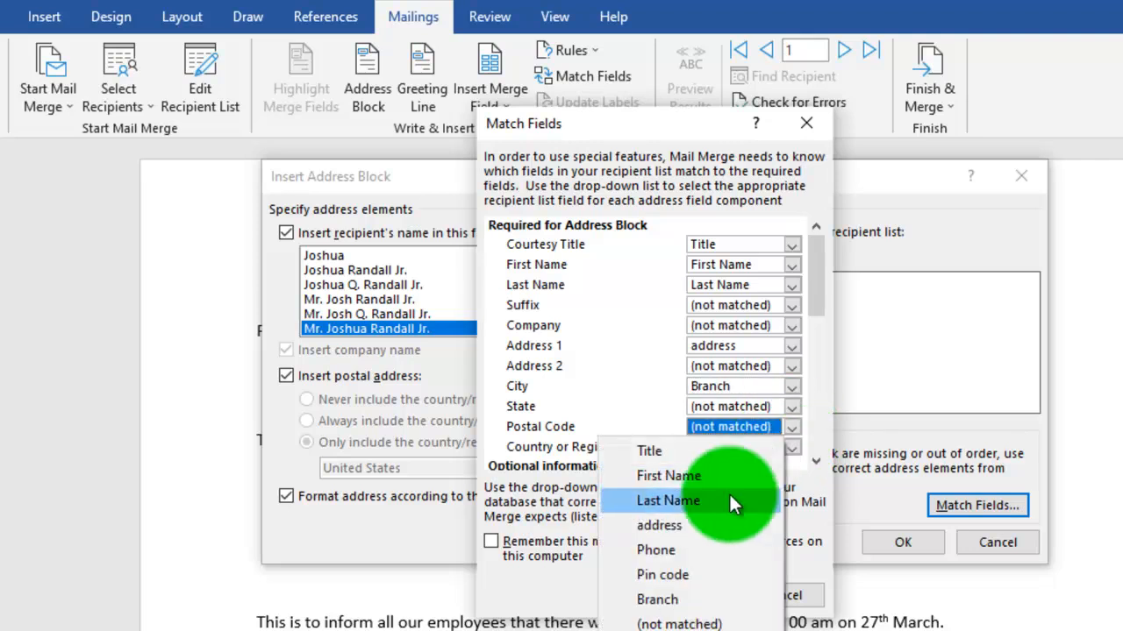
click(677, 573)
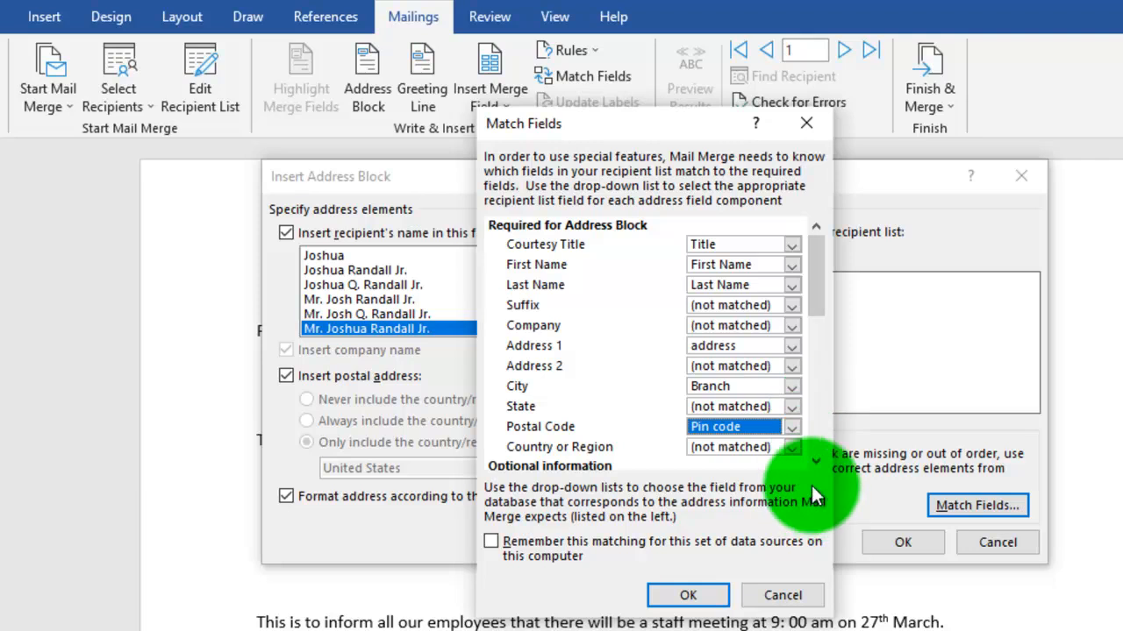
- Match Country or Region to the Phone field and insert the address block into the letter
click(812, 460)
click(813, 460)
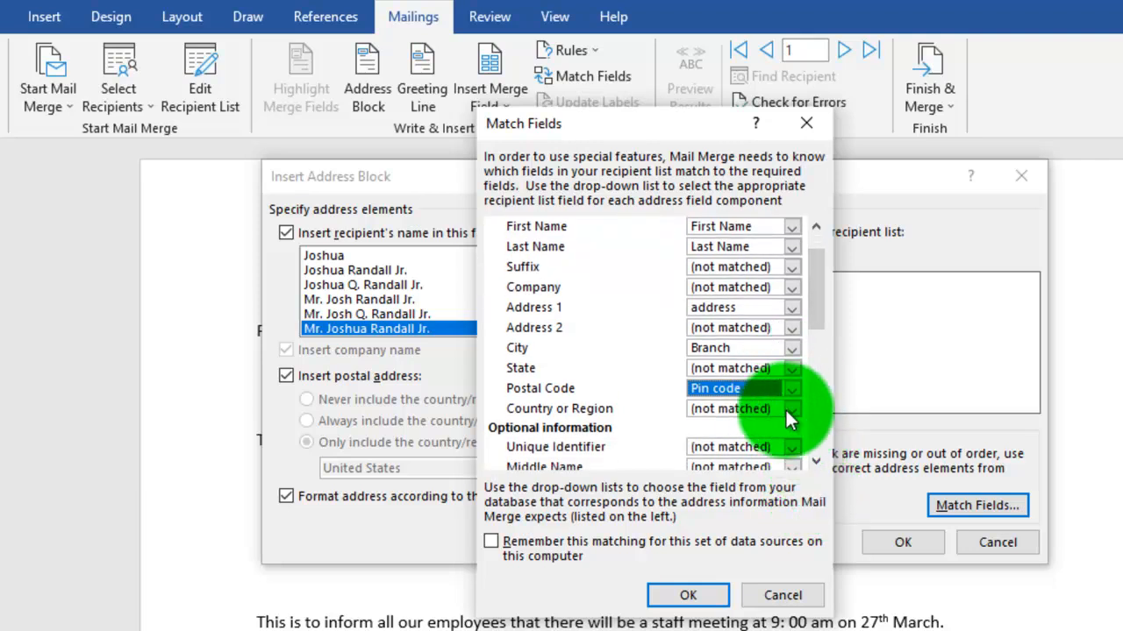
click(789, 409)
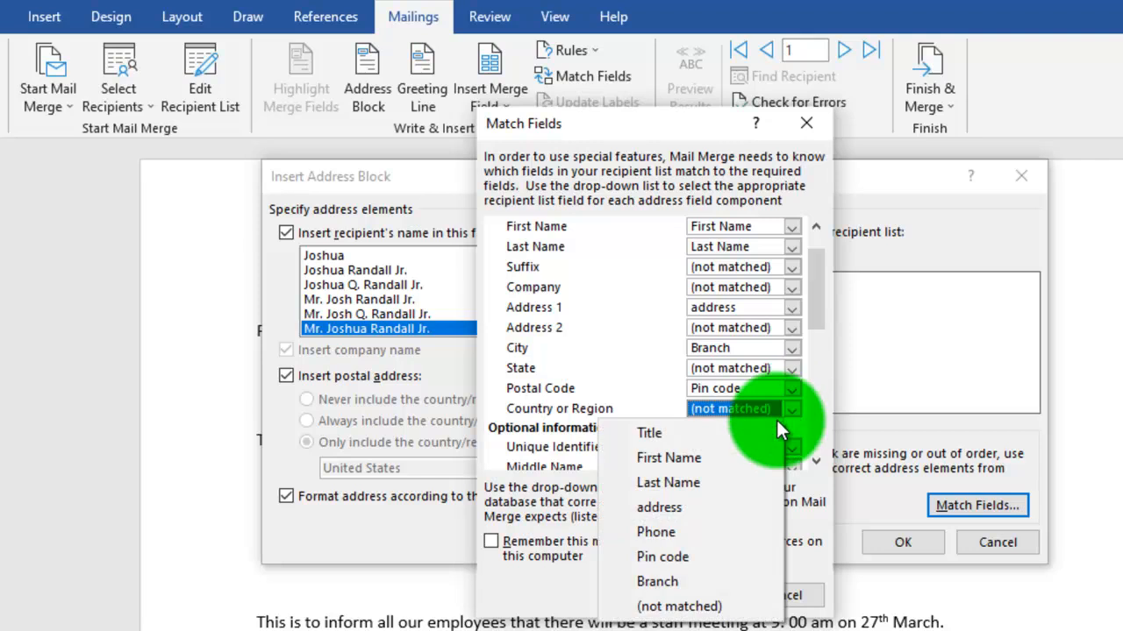
click(665, 530)
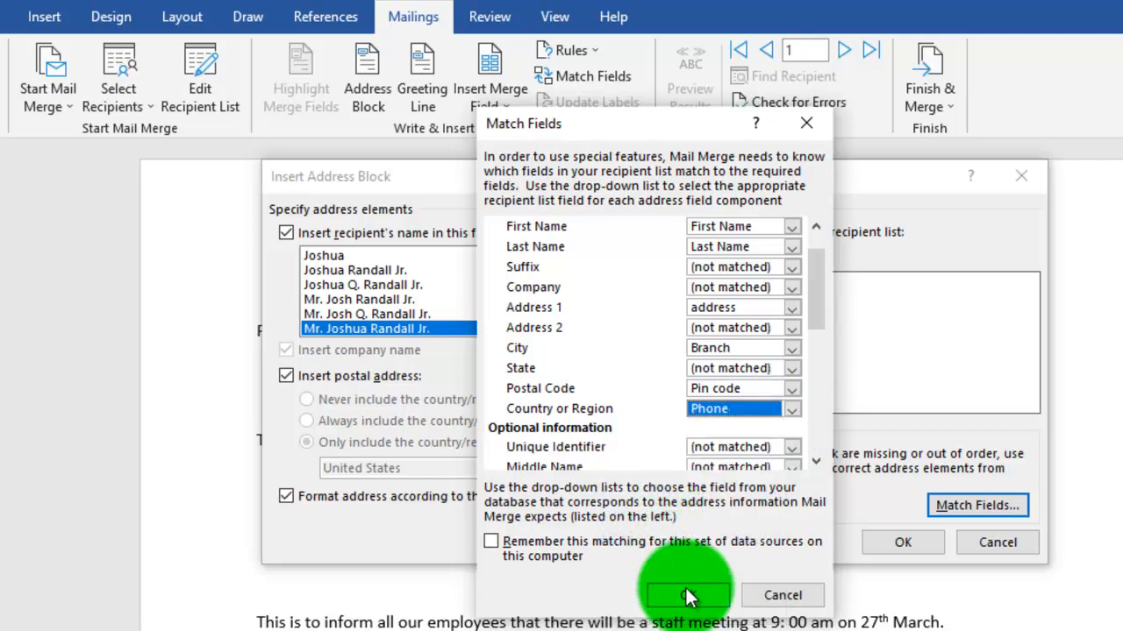
click(688, 597)
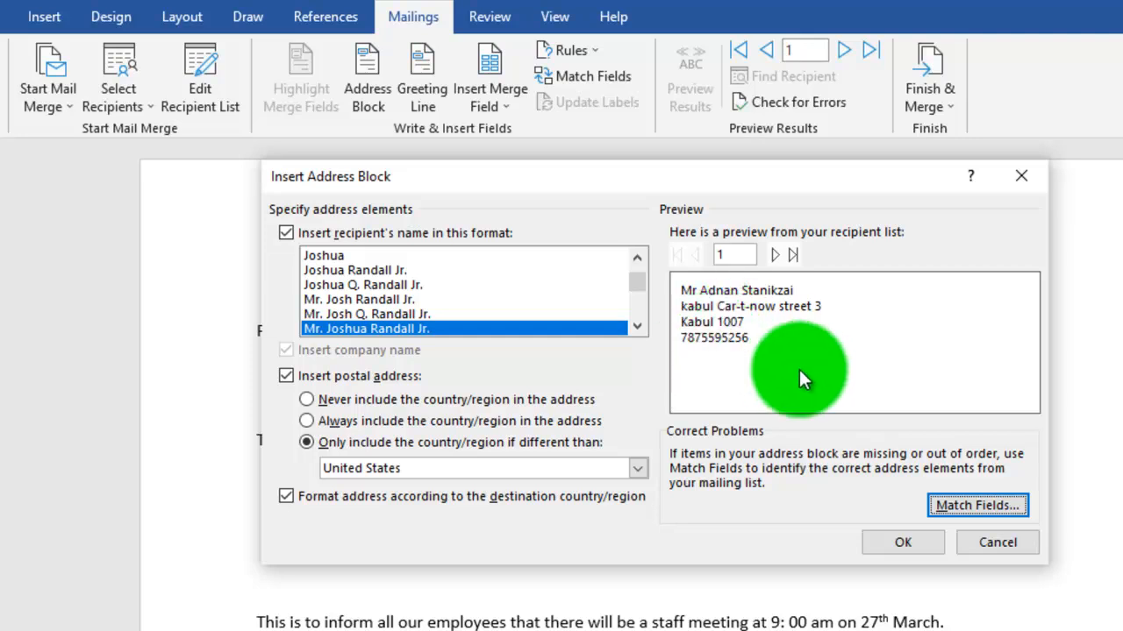
click(875, 540)
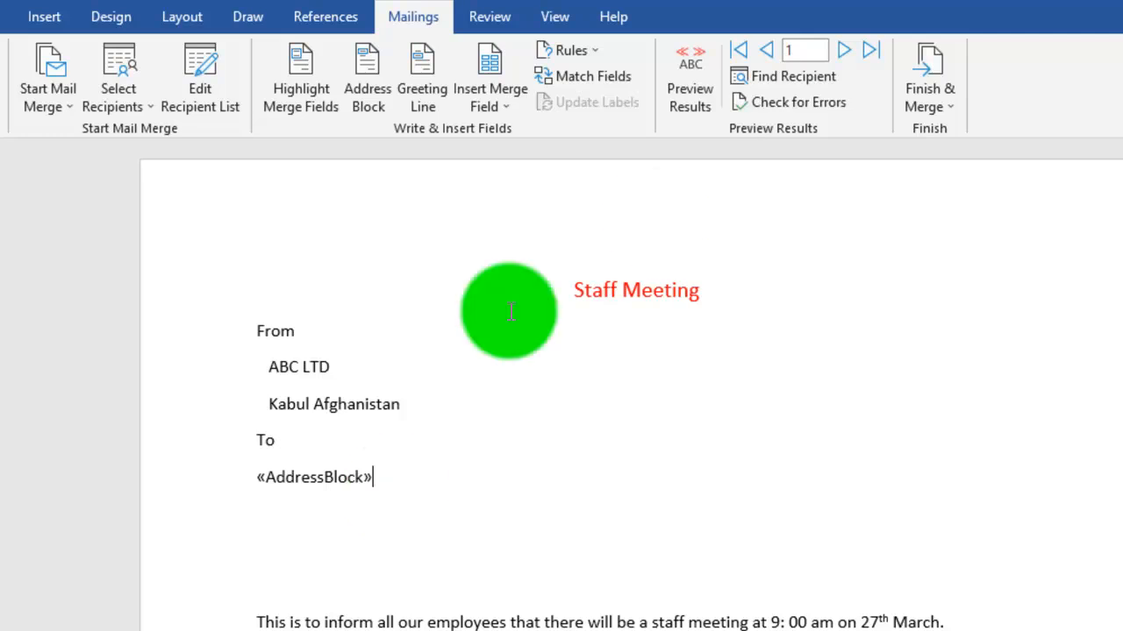
- Preview the letter with the first recipient's data, and switch back to showing the merge field
click(691, 88)
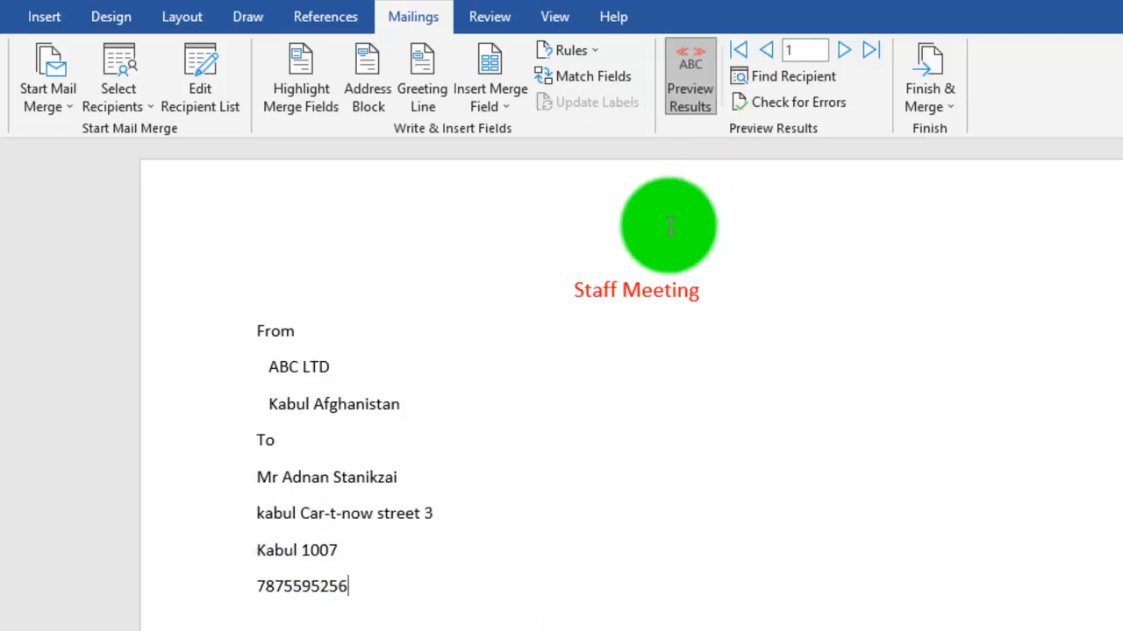
click(691, 91)
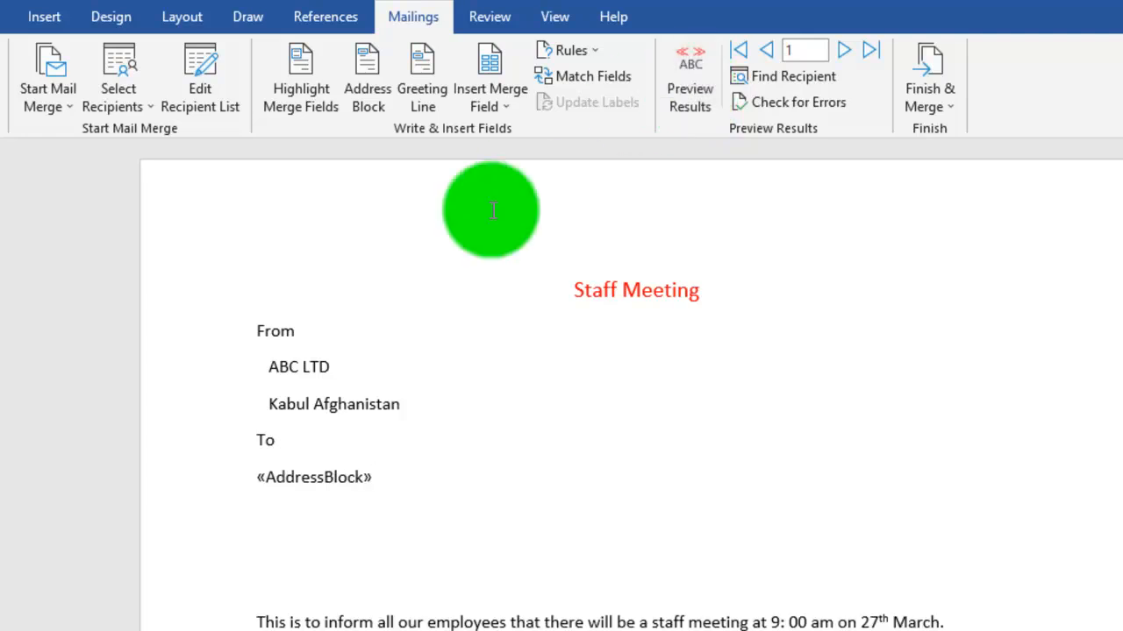
- Add a right-aligned line reading "Record Number:" above the "Staff Meeting" heading
click(560, 290)
key(Return)
key(Up)
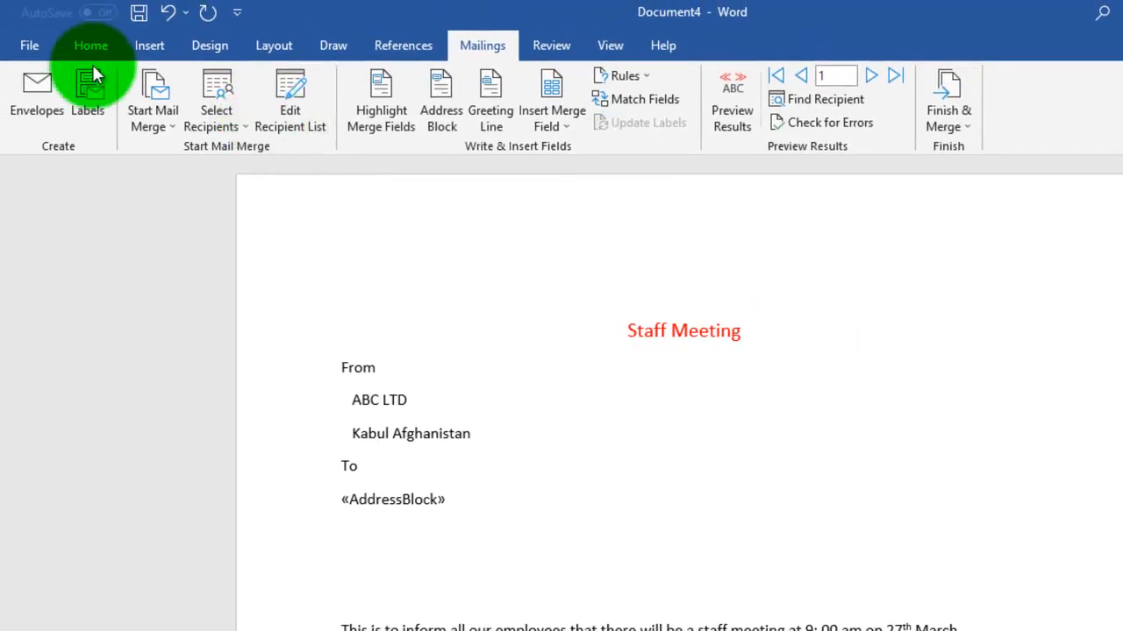
click(89, 52)
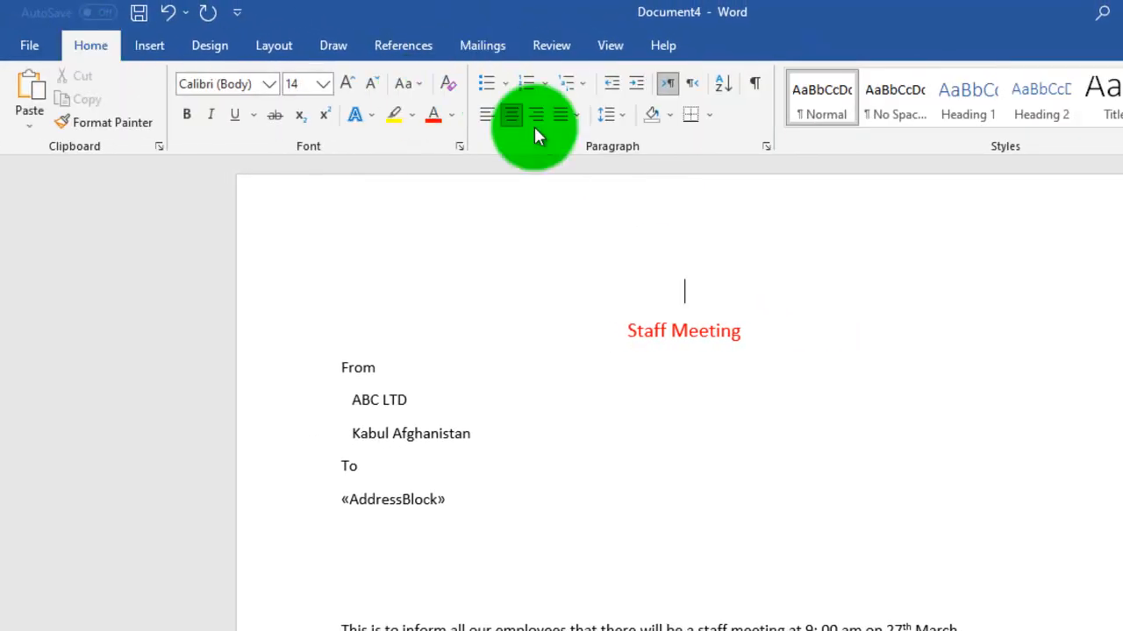
click(560, 115)
click(542, 118)
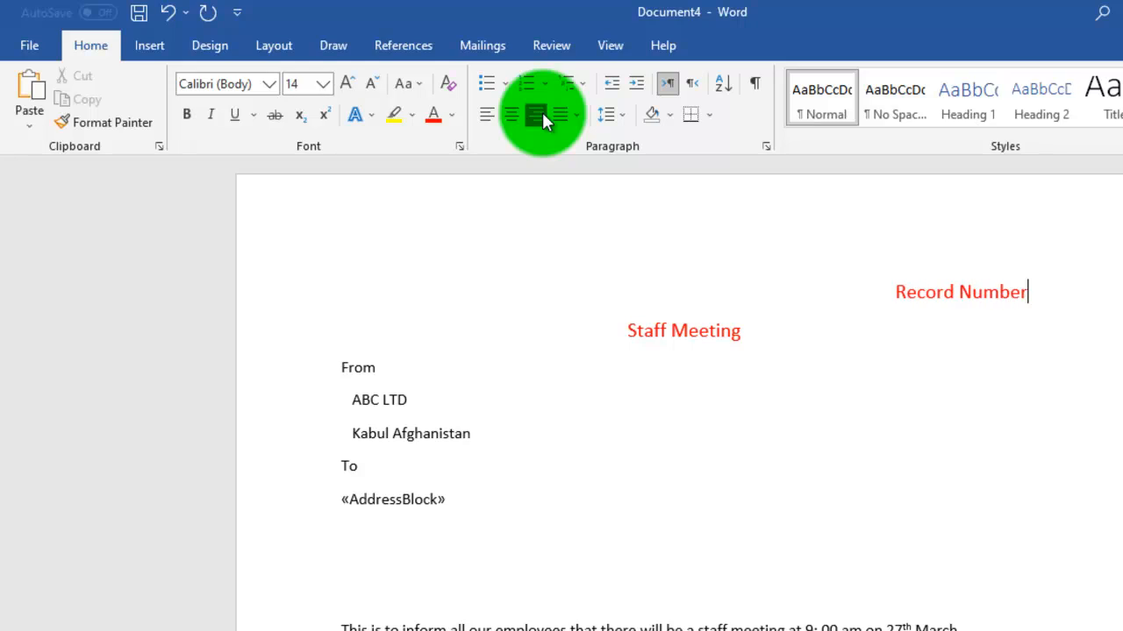
key(BackSpace)
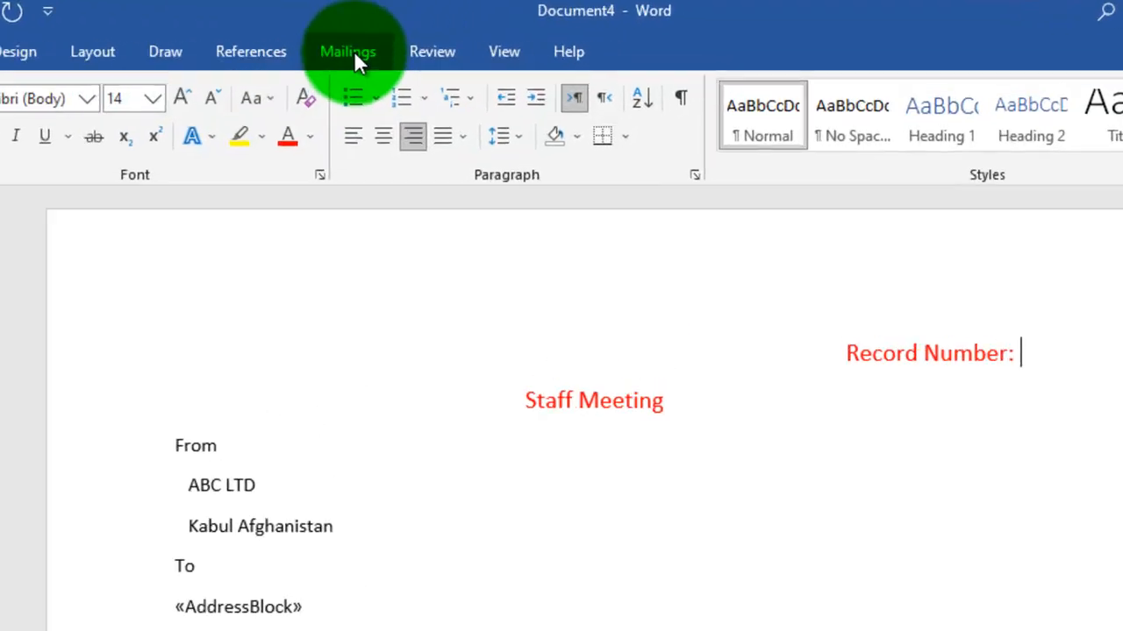
- Insert a Merge Record # rule field after "Record Number:"
click(351, 52)
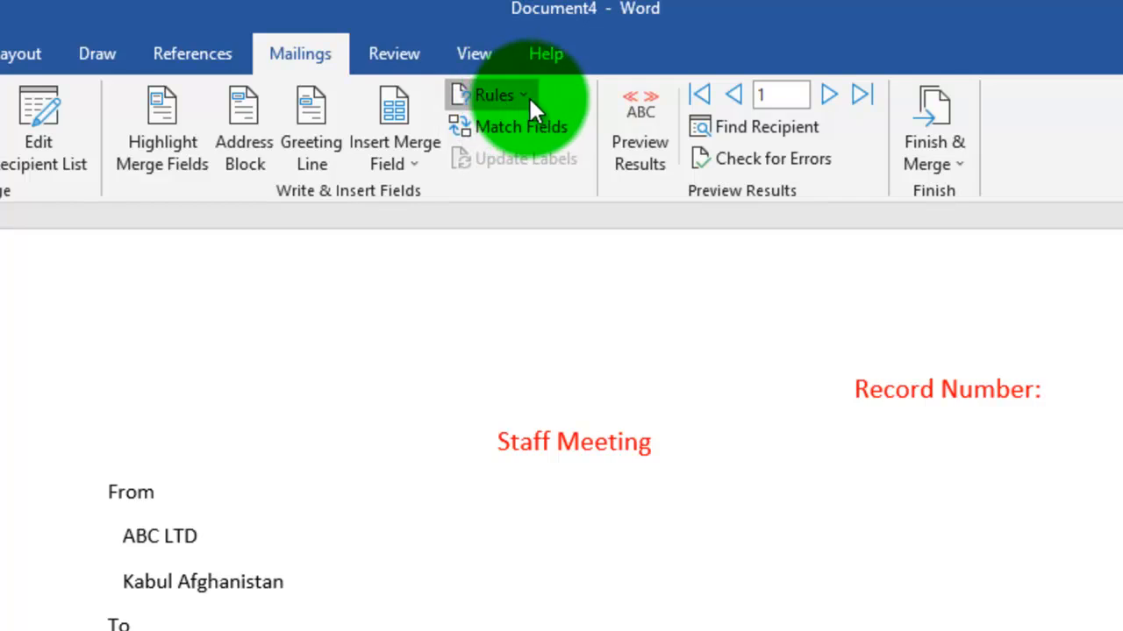
click(528, 96)
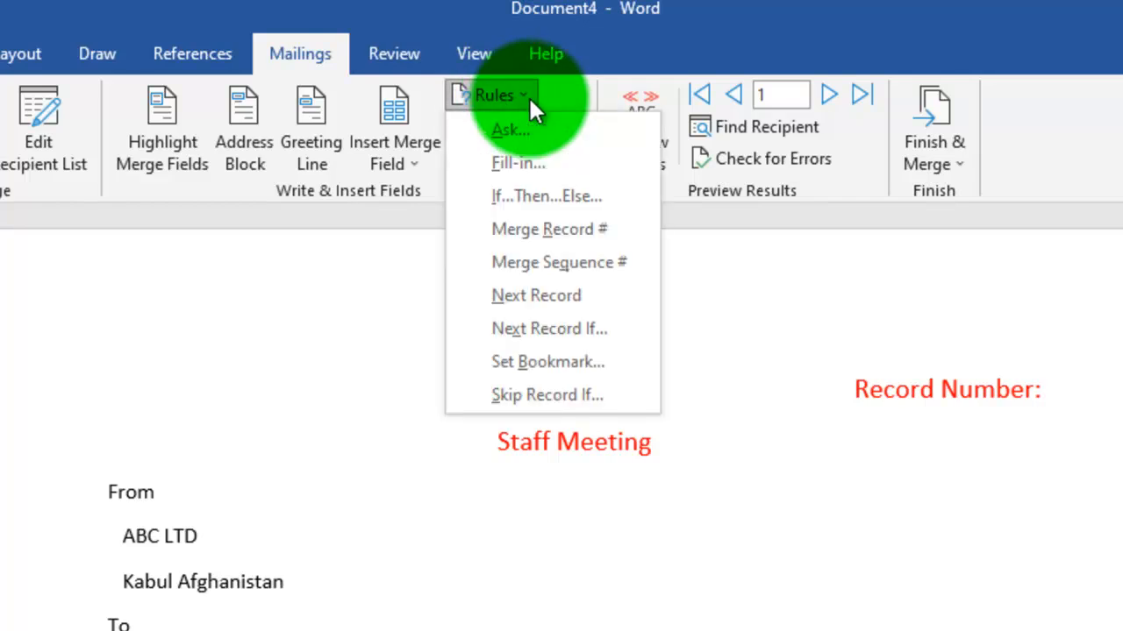
click(599, 228)
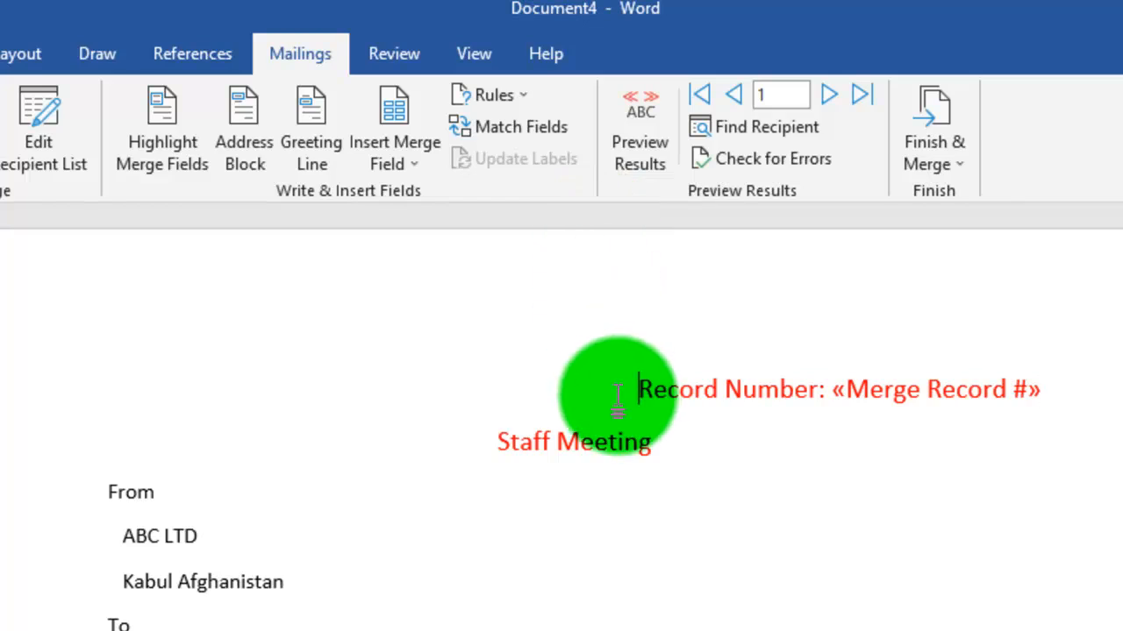
- Add a "Serial Number:" line above the record number line and insert a Merge Sequence # rule field after it
key(Return)
click(717, 386)
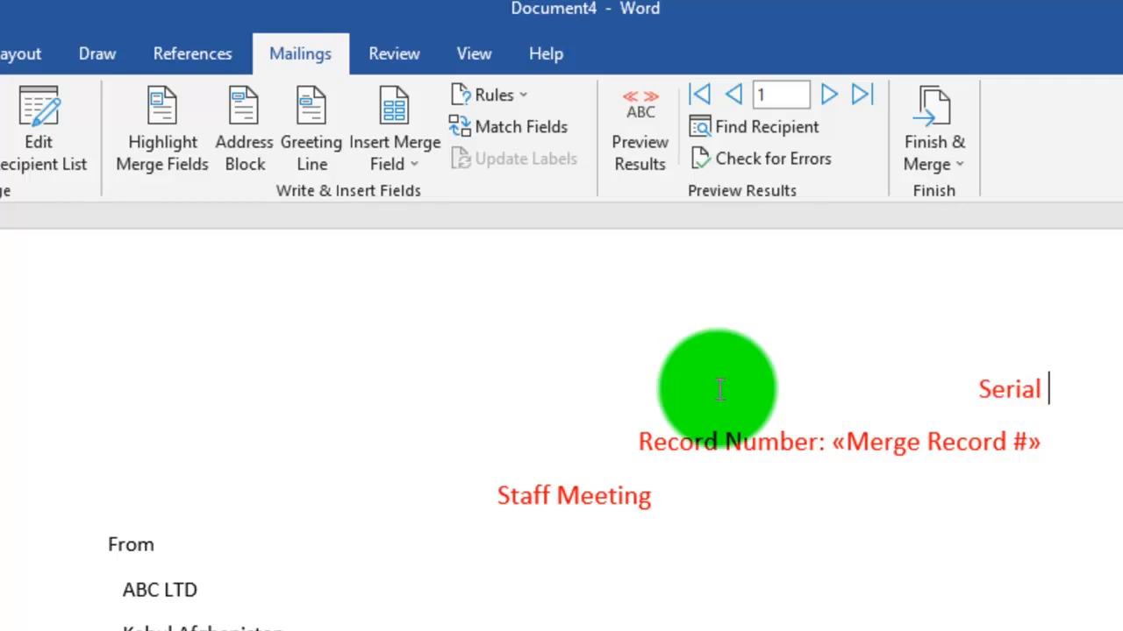
text(Serial Number:)
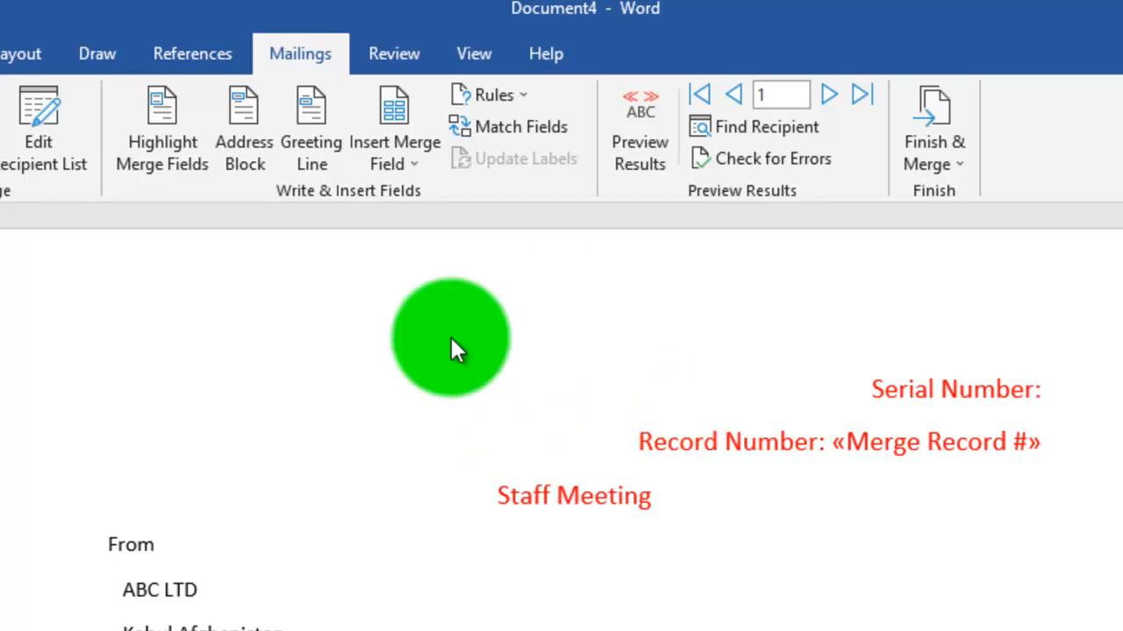
click(521, 94)
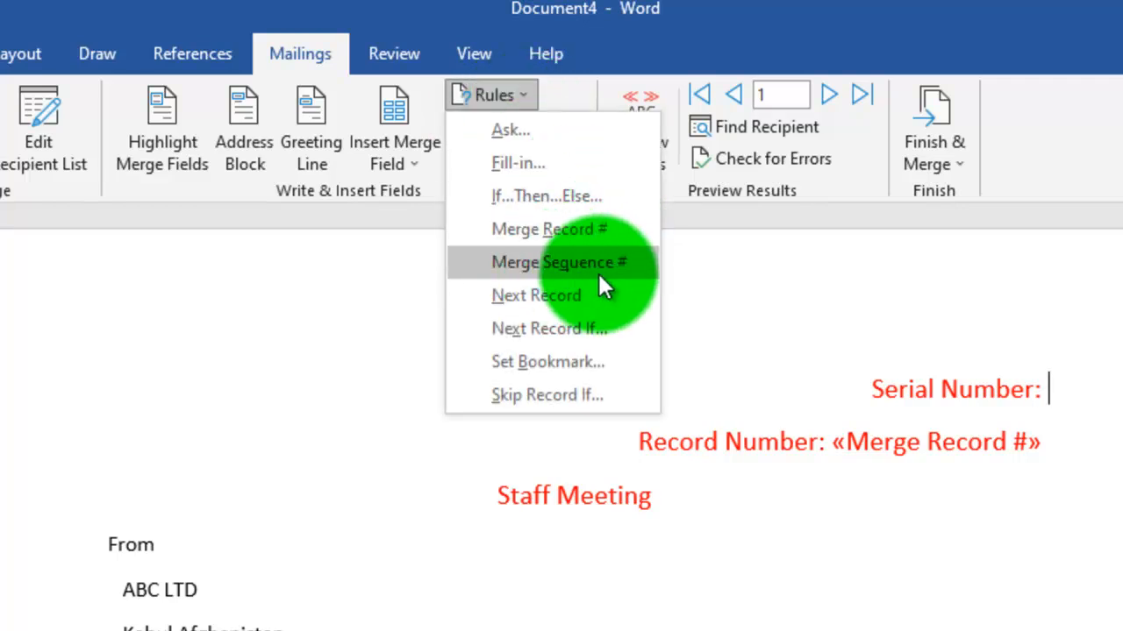
click(619, 263)
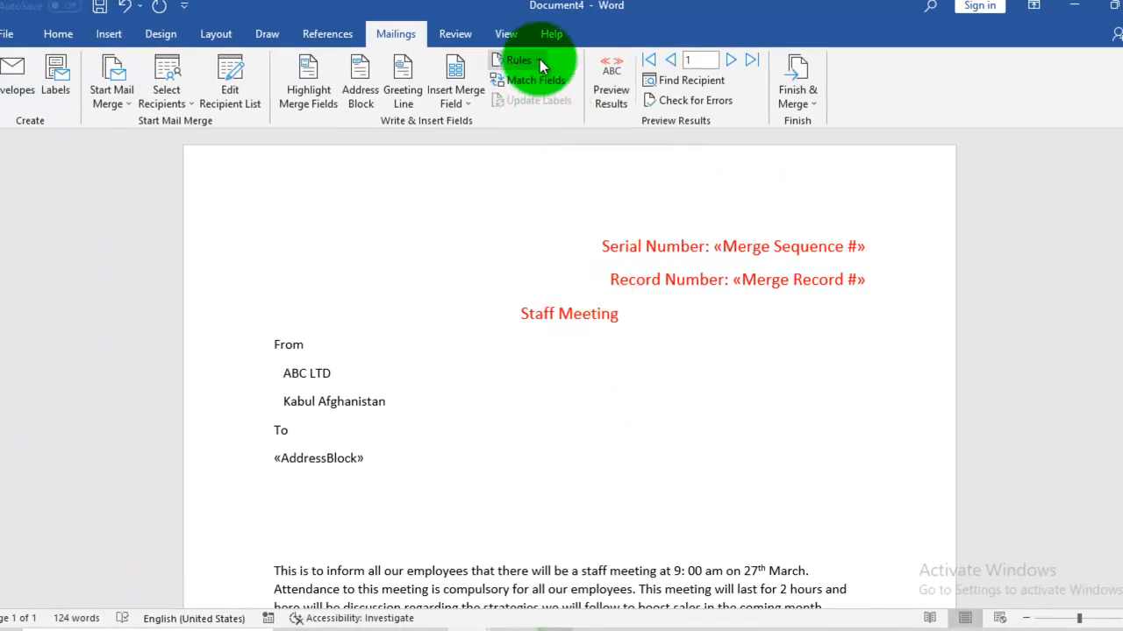
- Preview the serial and record number lines with merged data, and switch back to showing the merge fields
click(613, 103)
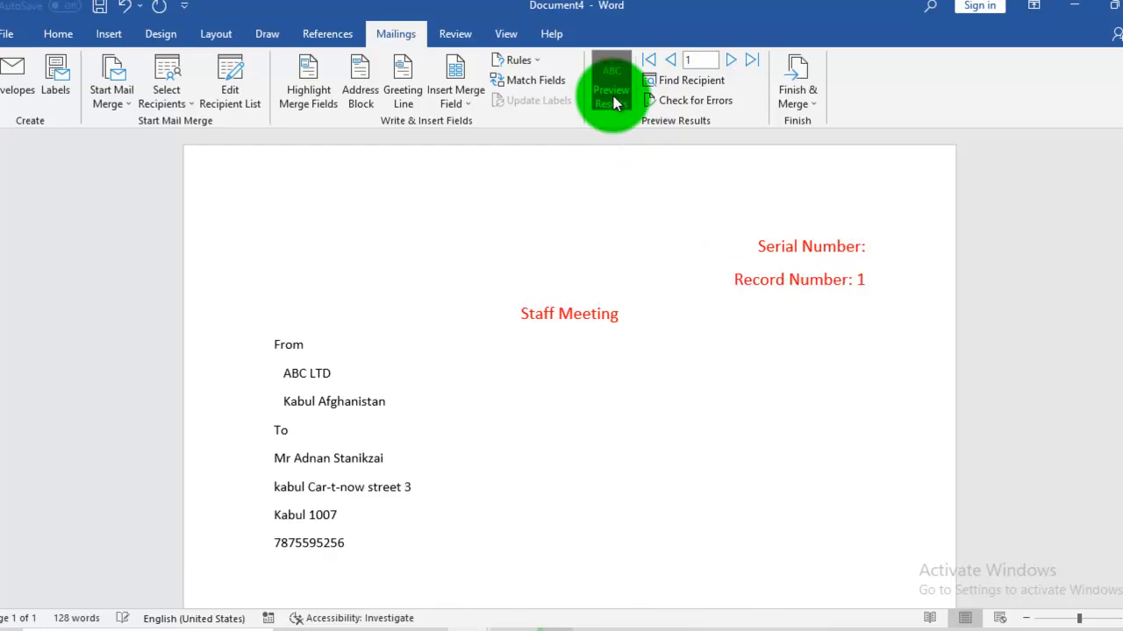
click(613, 103)
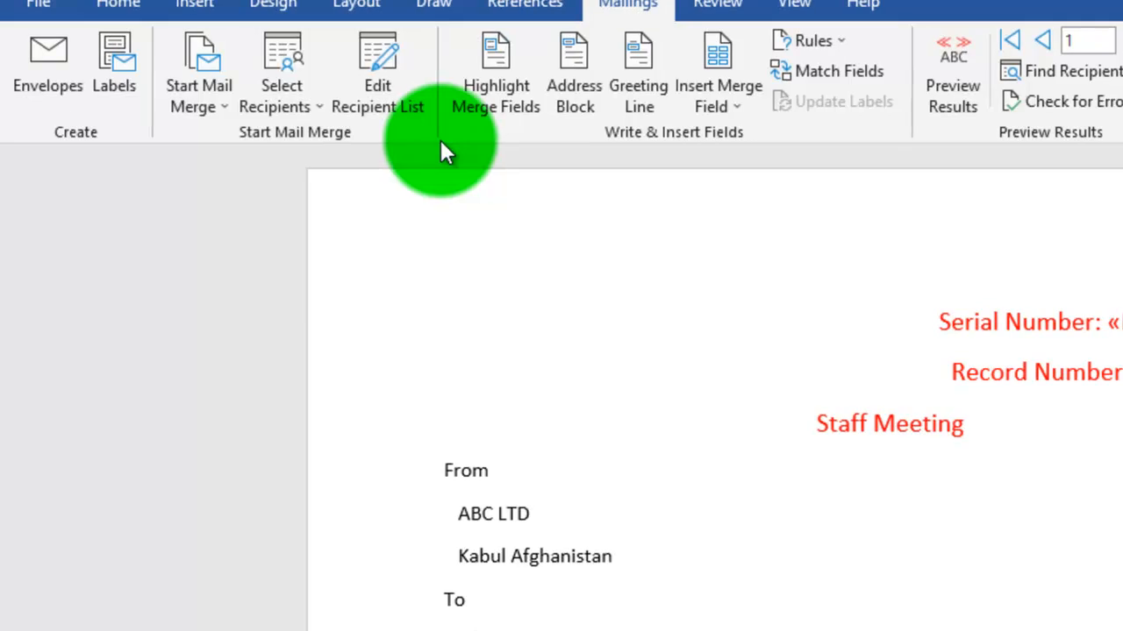
- Edit the recipient list to exclude the second, fifth, sixth, seventh and eighth recipients from the merge
click(405, 88)
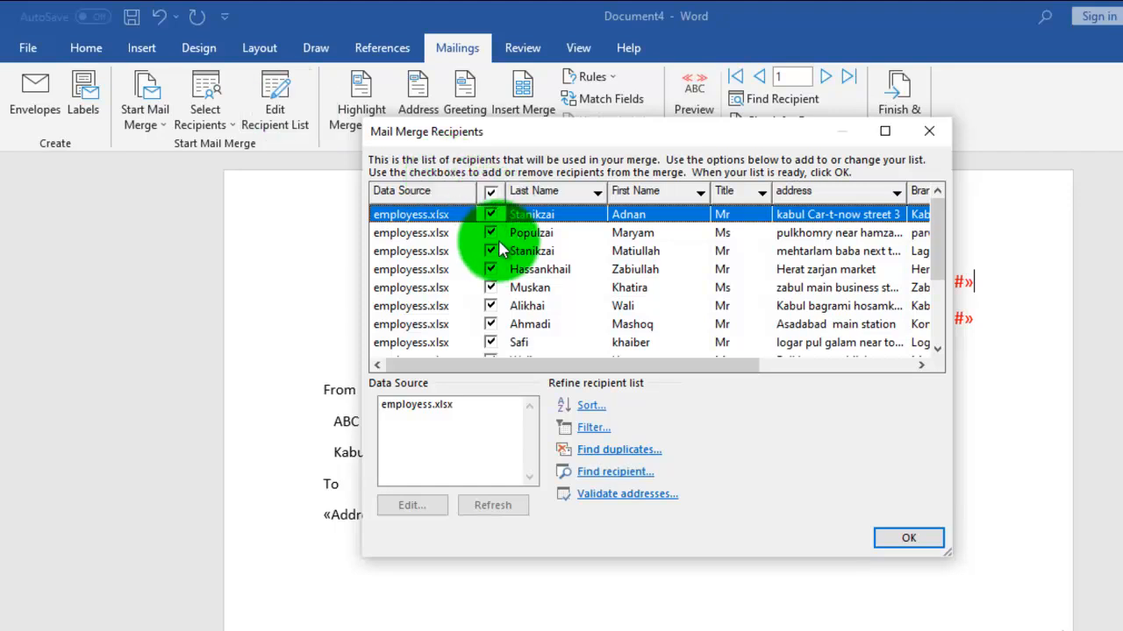
click(490, 233)
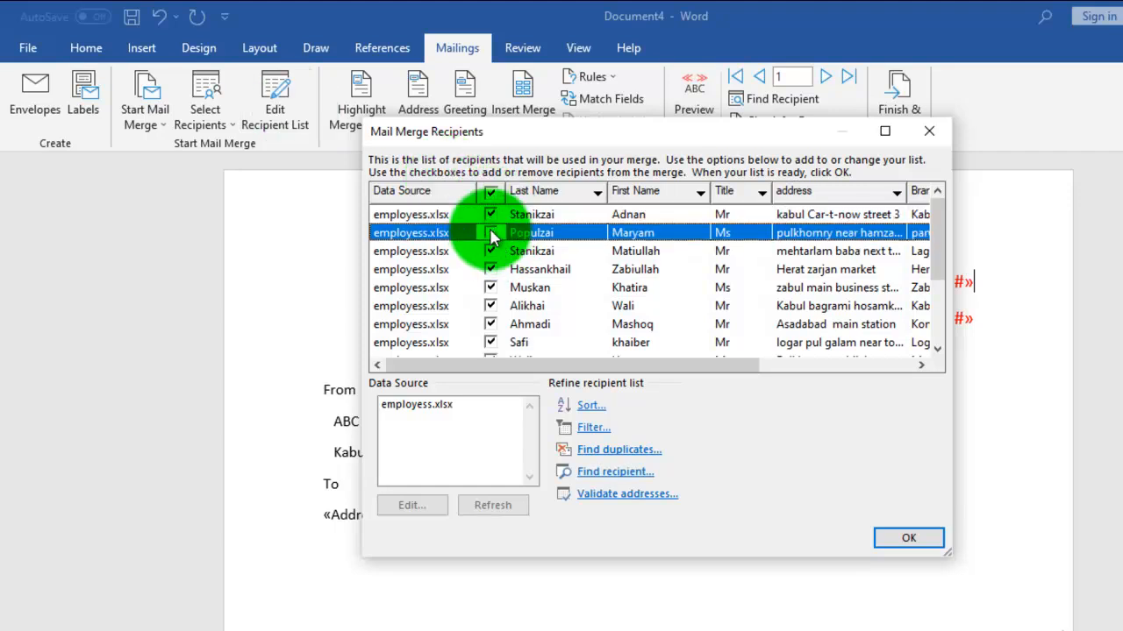
click(492, 289)
click(491, 307)
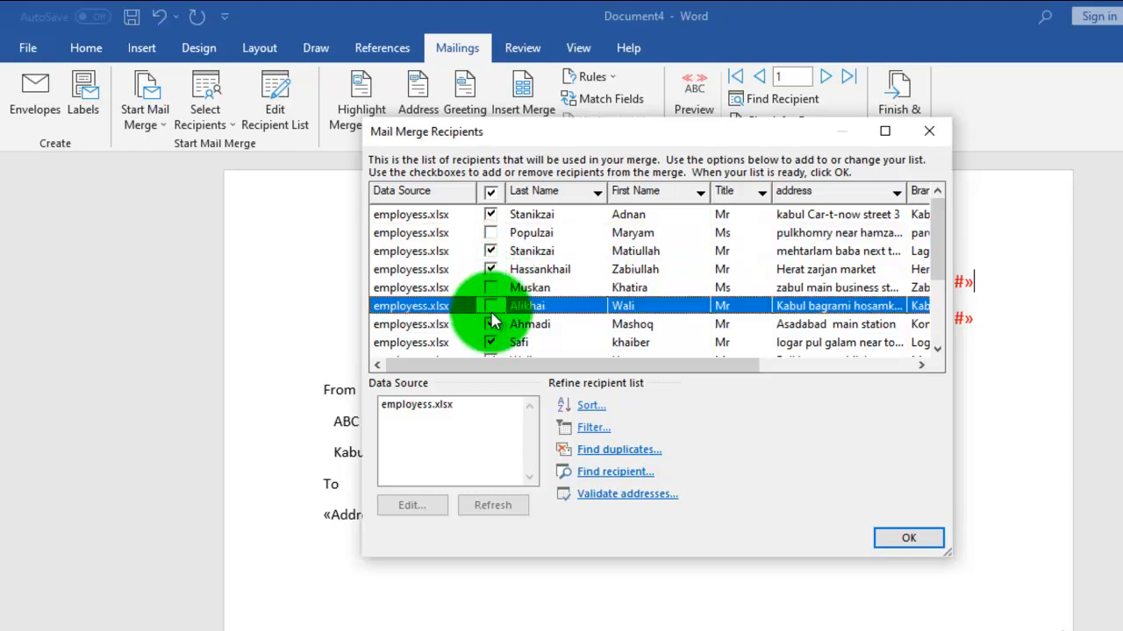
click(491, 325)
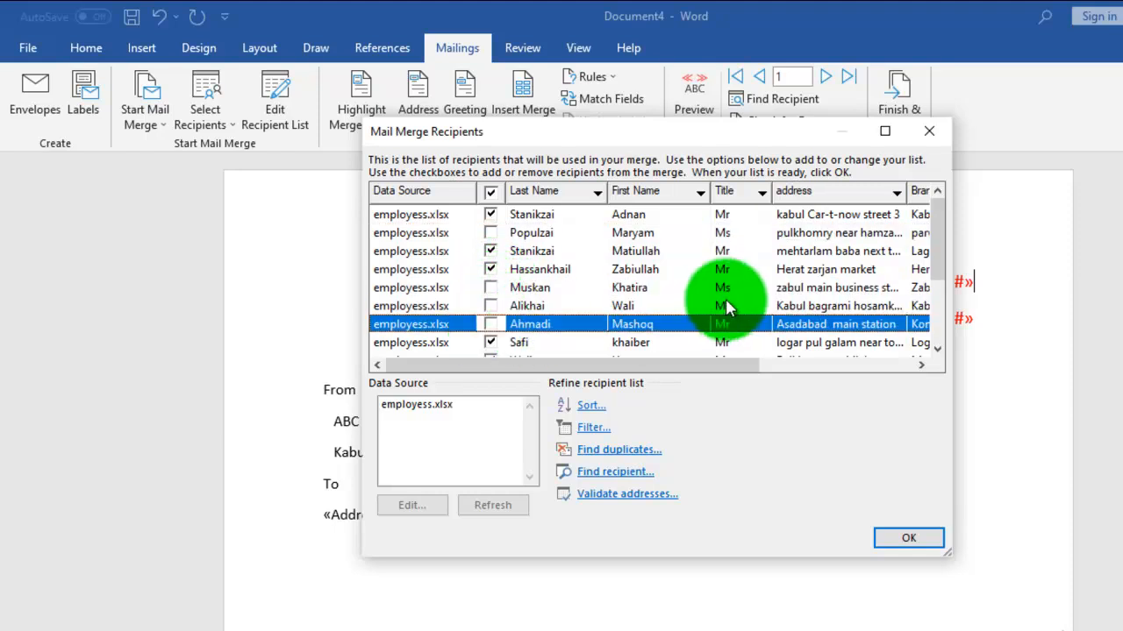
click(491, 343)
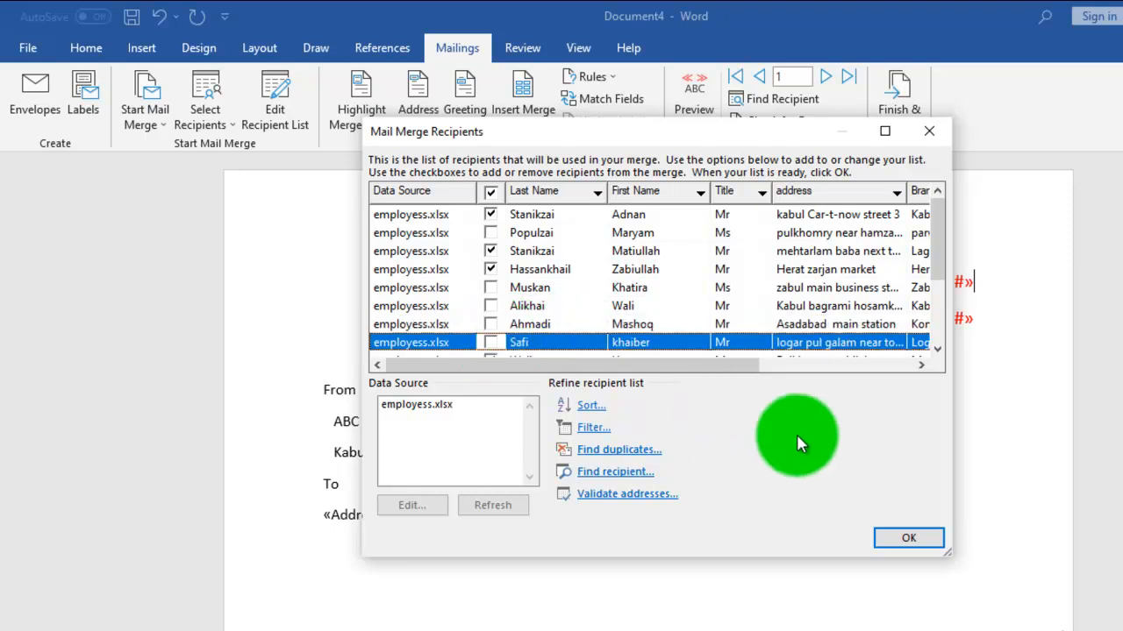
click(896, 534)
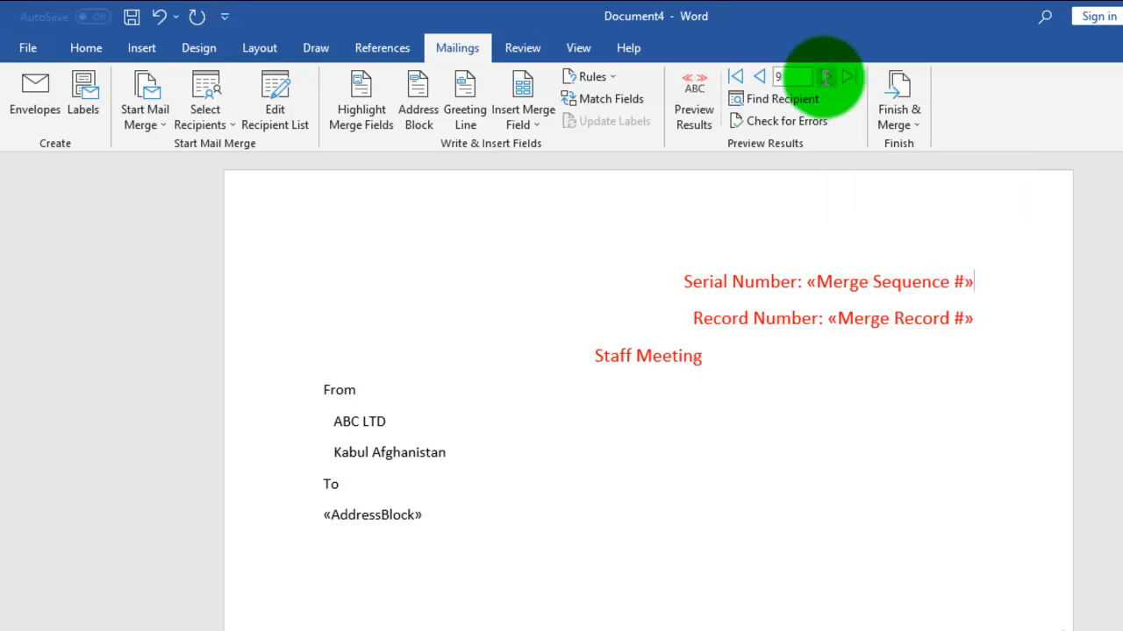
- Return to the first recipient, advance to record 3, and preview the letter with that recipient's data
click(738, 79)
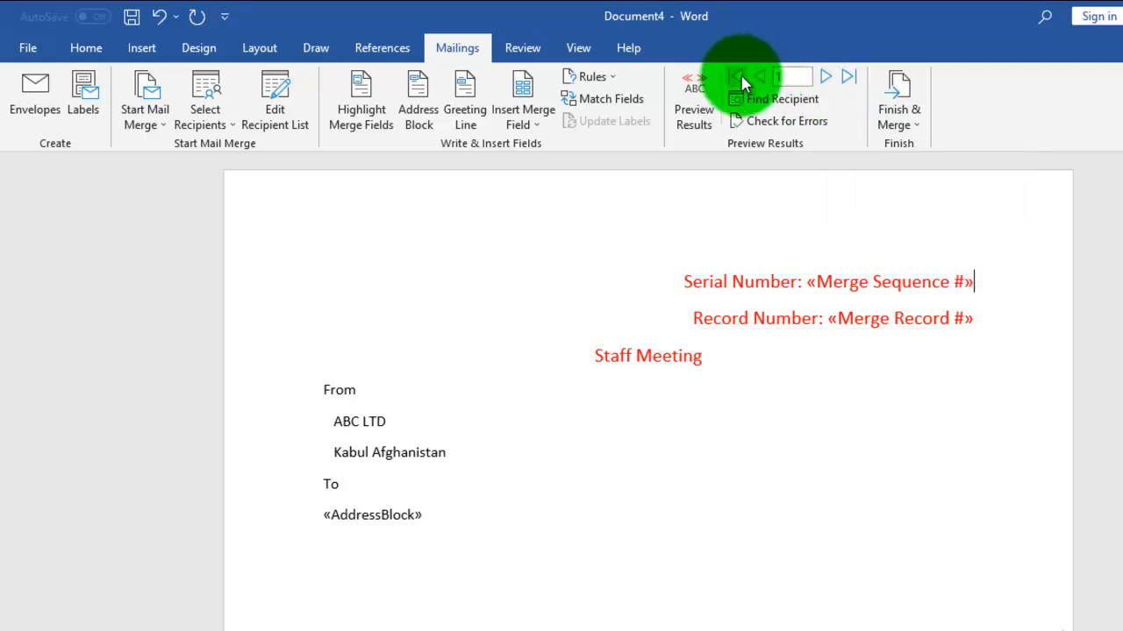
click(826, 79)
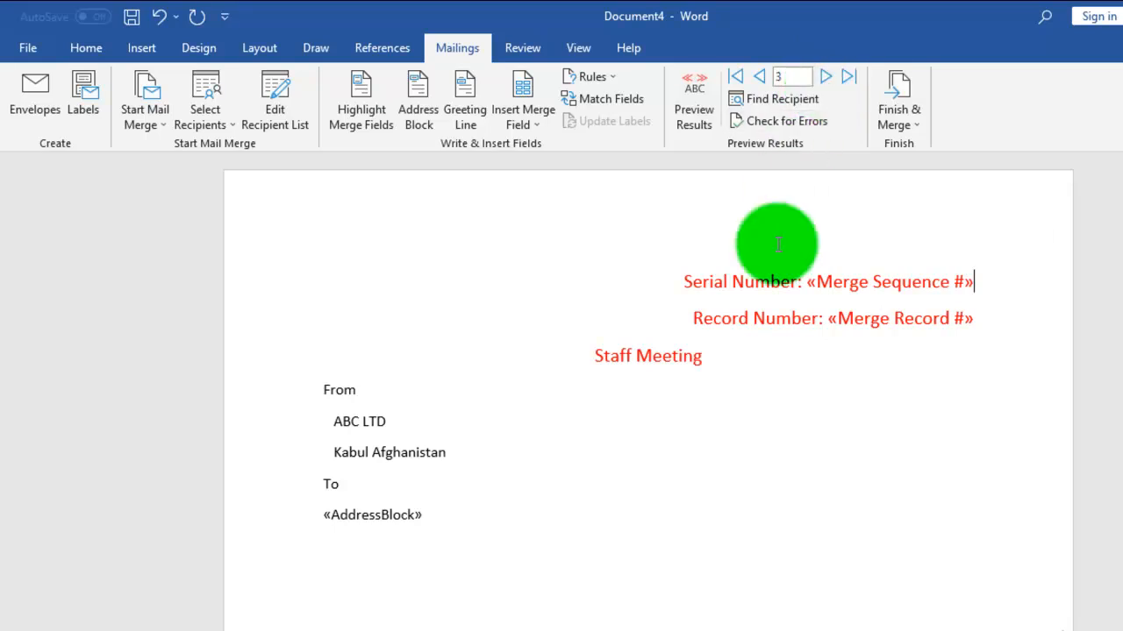
click(698, 125)
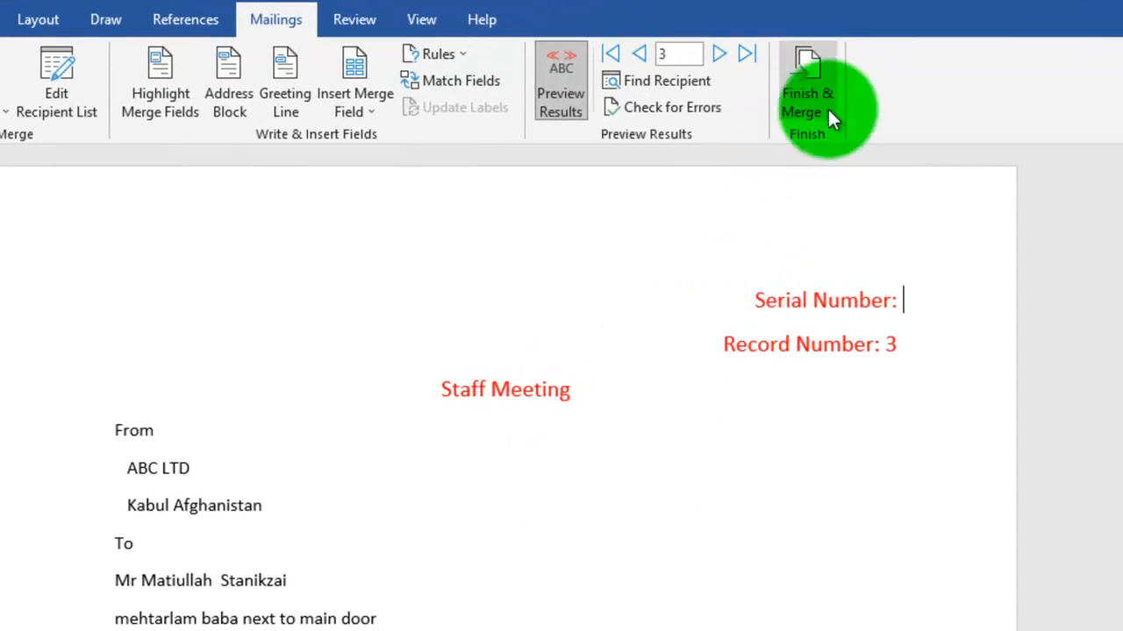
- Finish the merge by creating editable individual letters for all records in a new document
click(827, 106)
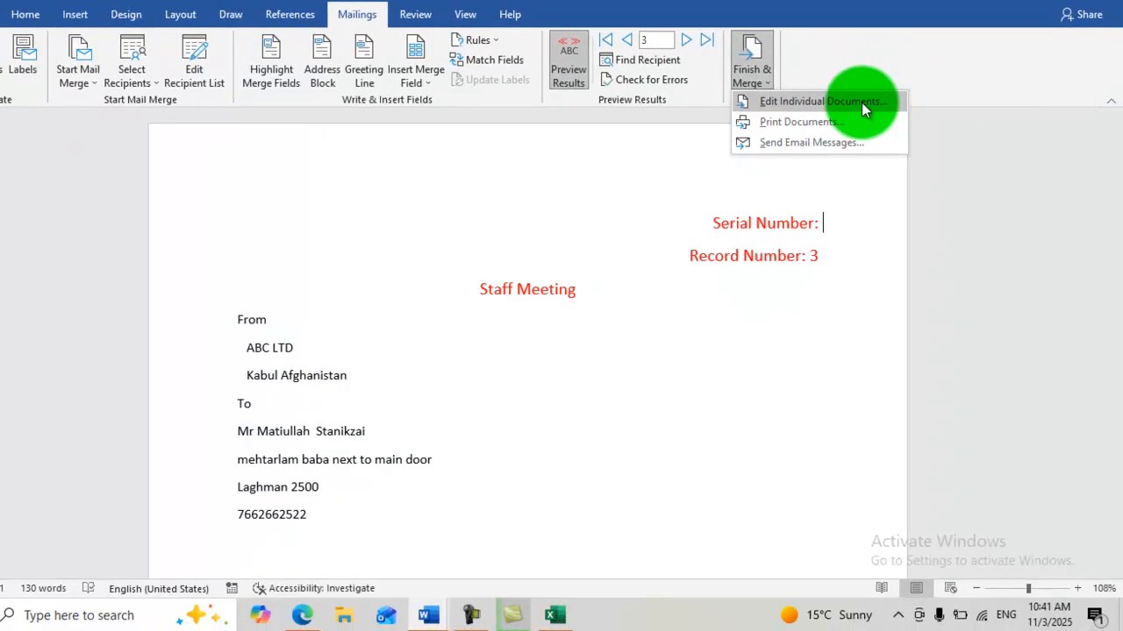
click(820, 102)
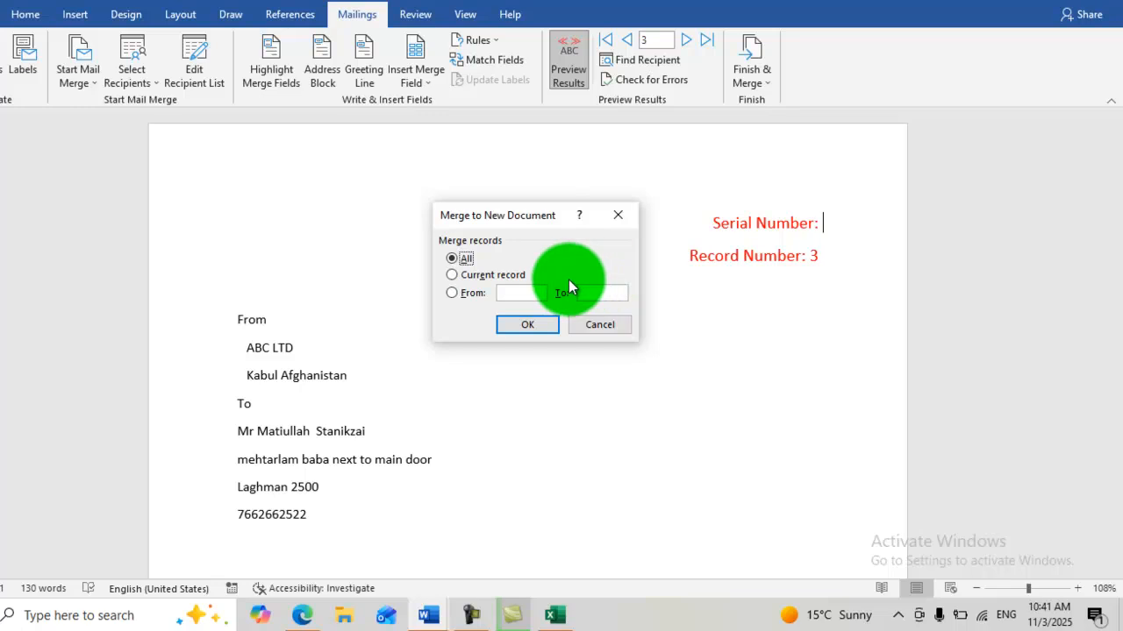
click(529, 324)
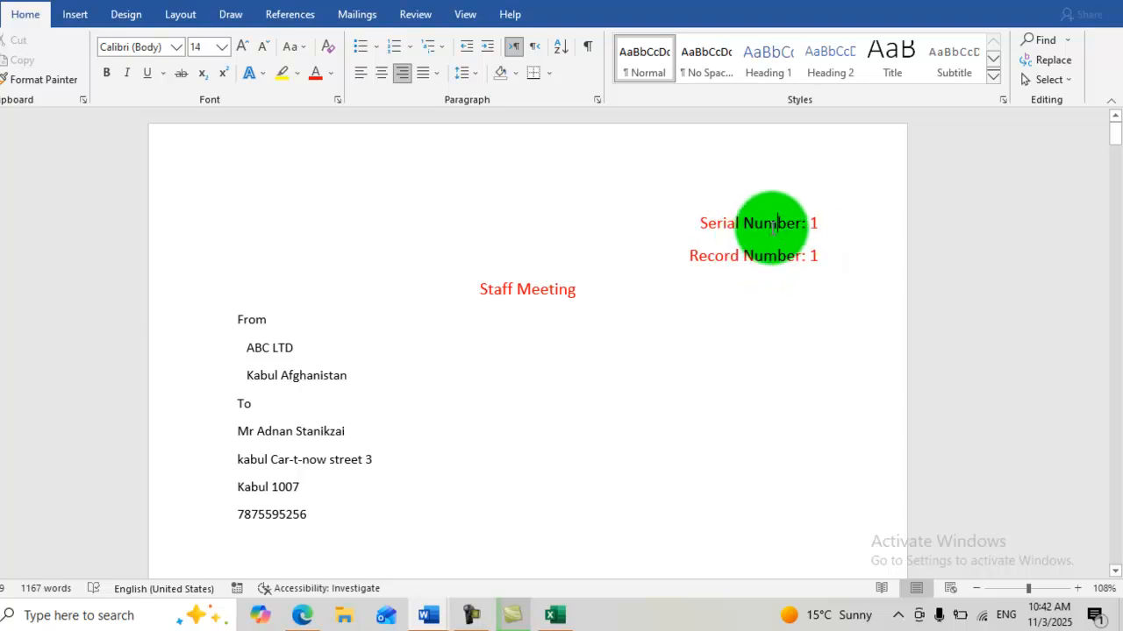
- Examine the serial numbers, record numbers and recipient addresses across the merged letters
click(776, 224)
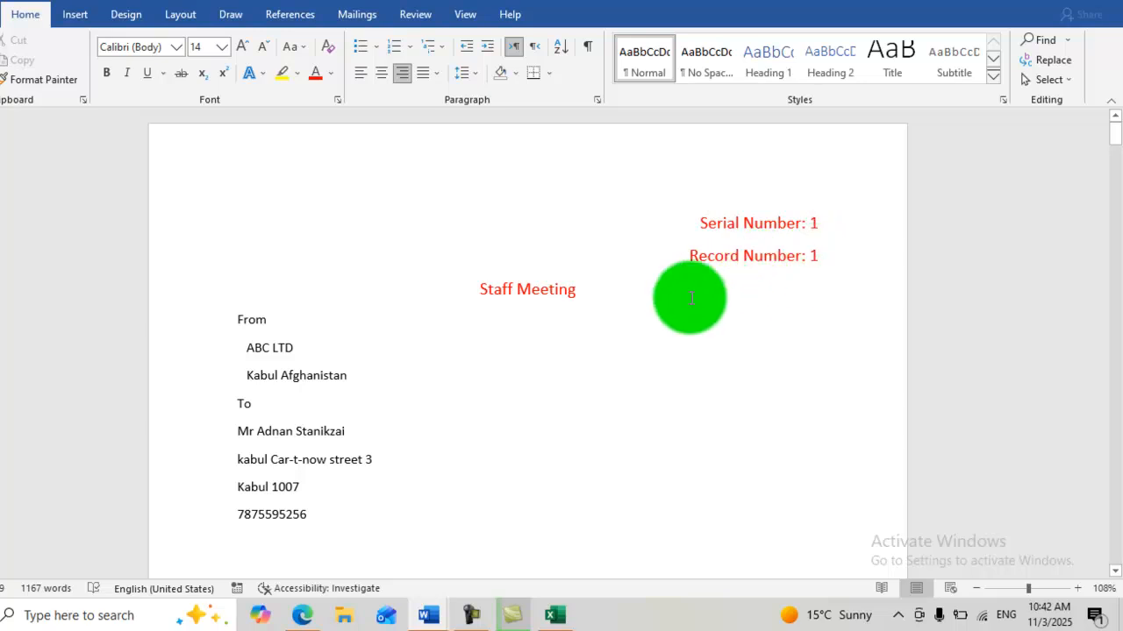
scroll(691, 298, down, 6)
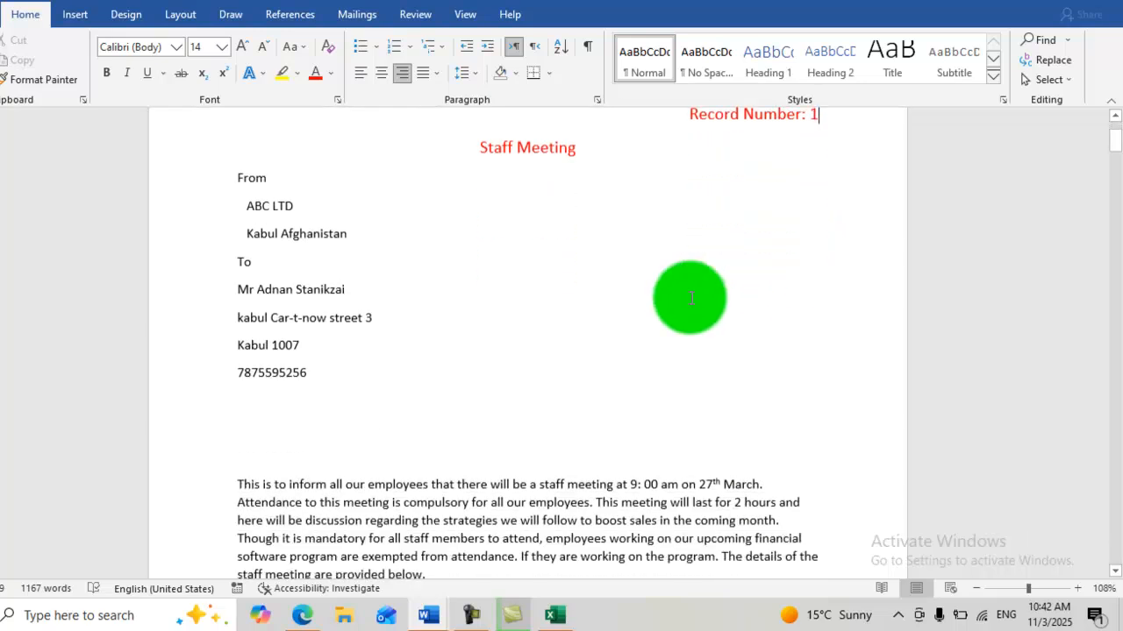
scroll(691, 298, down, 8)
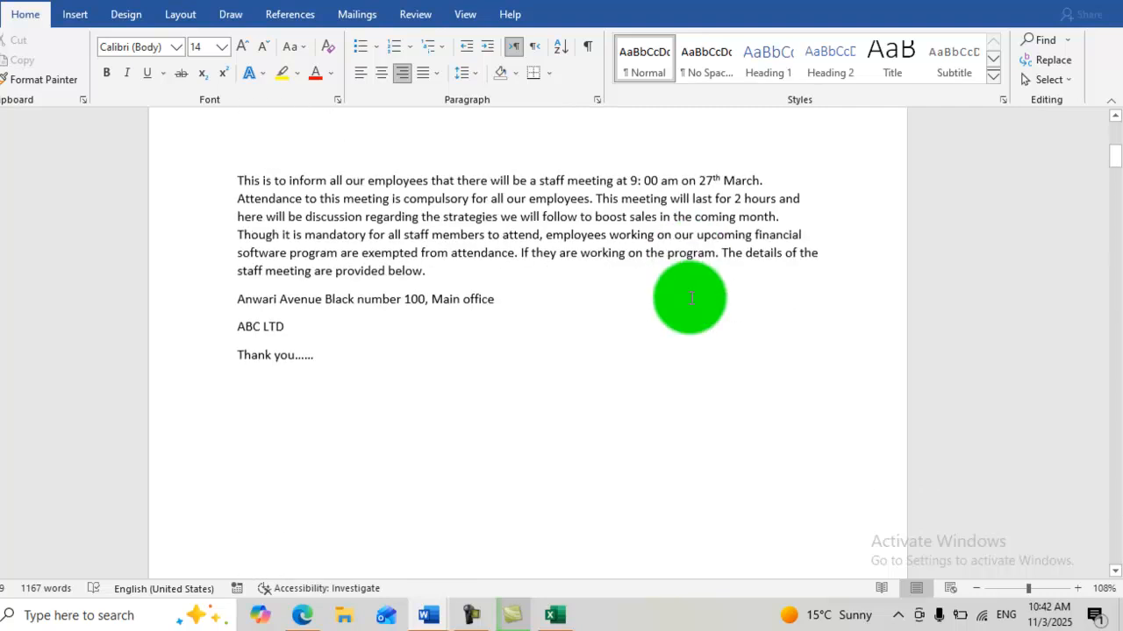
scroll(692, 298, down, 5)
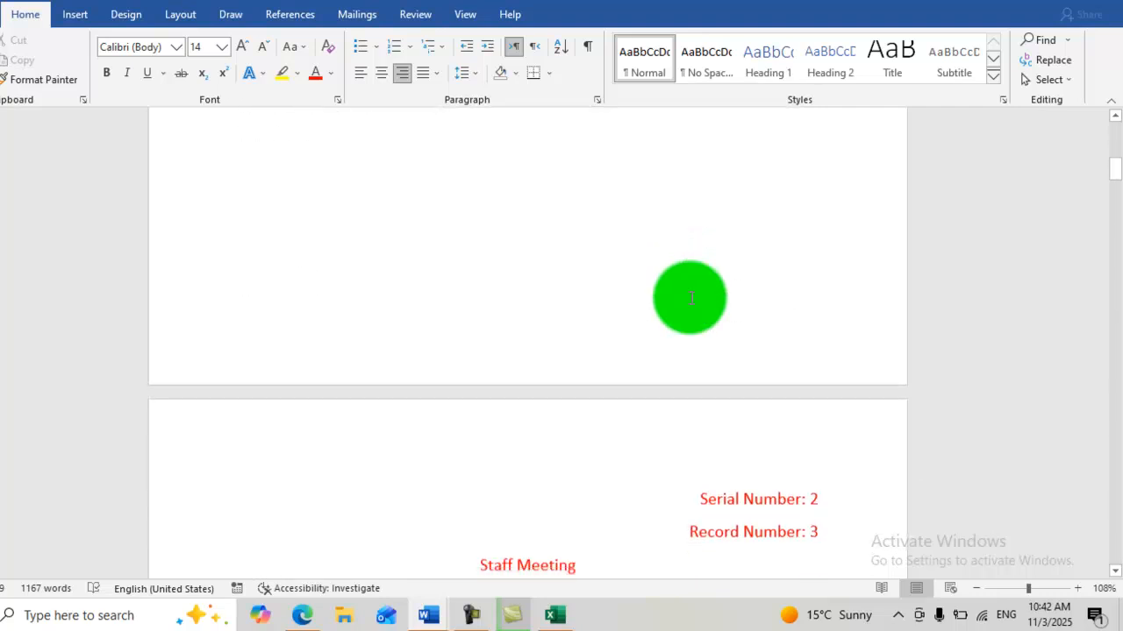
scroll(692, 298, down, 3)
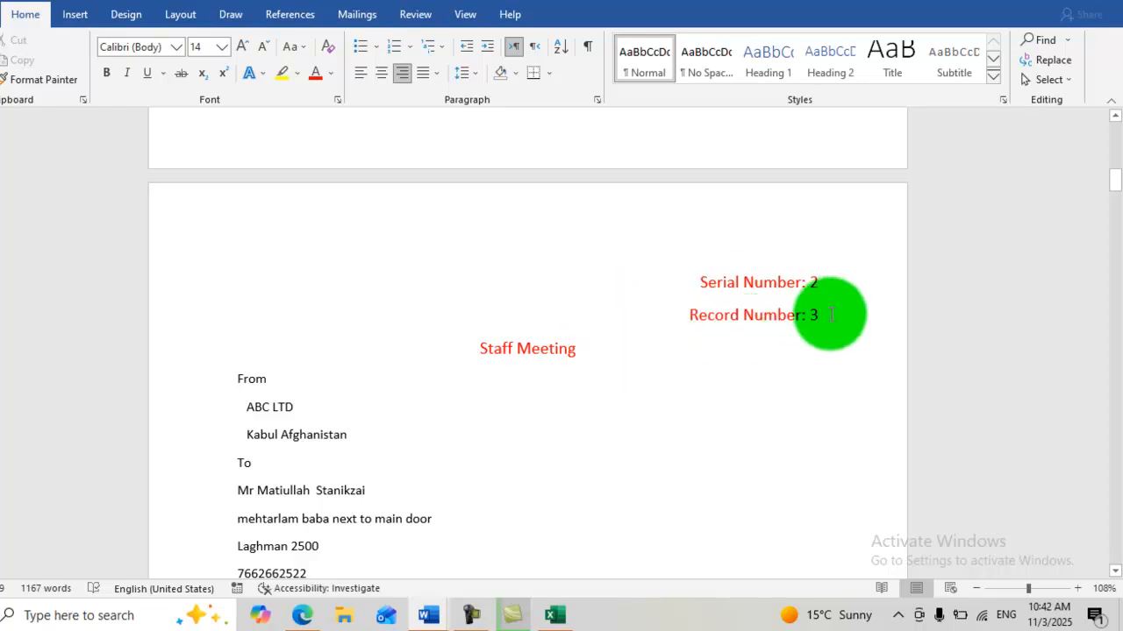
scroll(830, 314, down, 7)
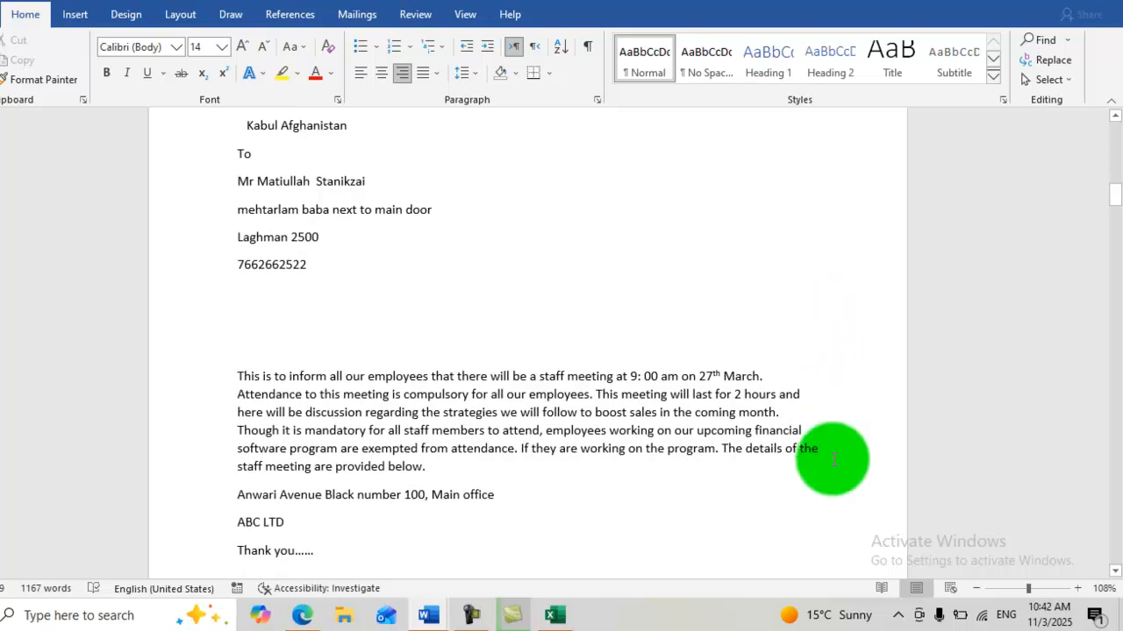
scroll(831, 459, down, 7)
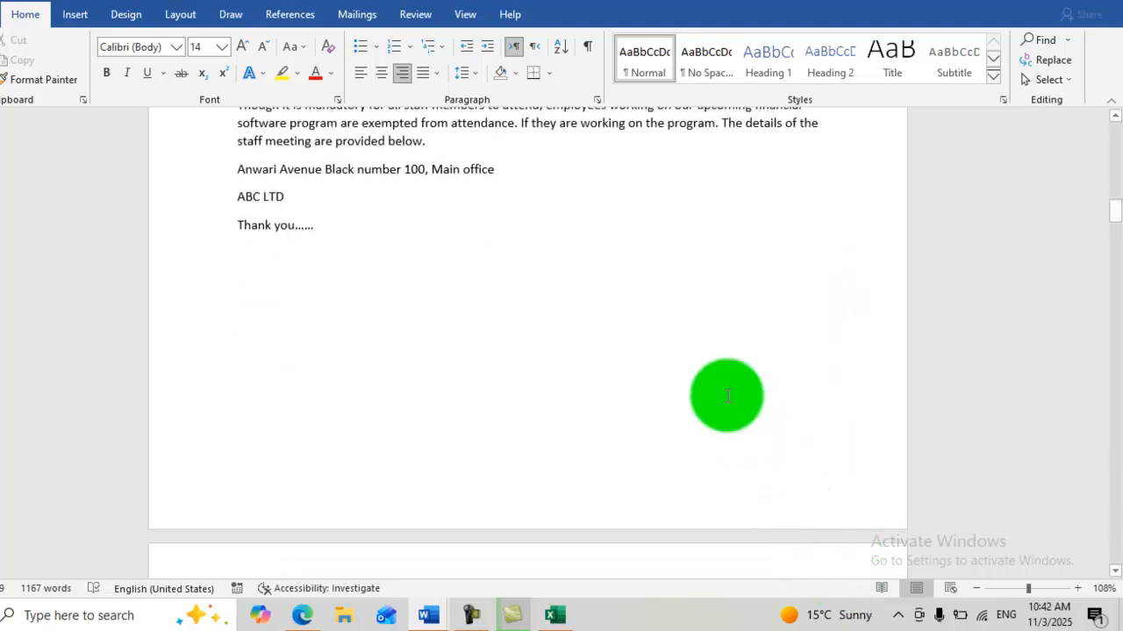
scroll(737, 494, down, 5)
scroll(737, 511, down, 2)
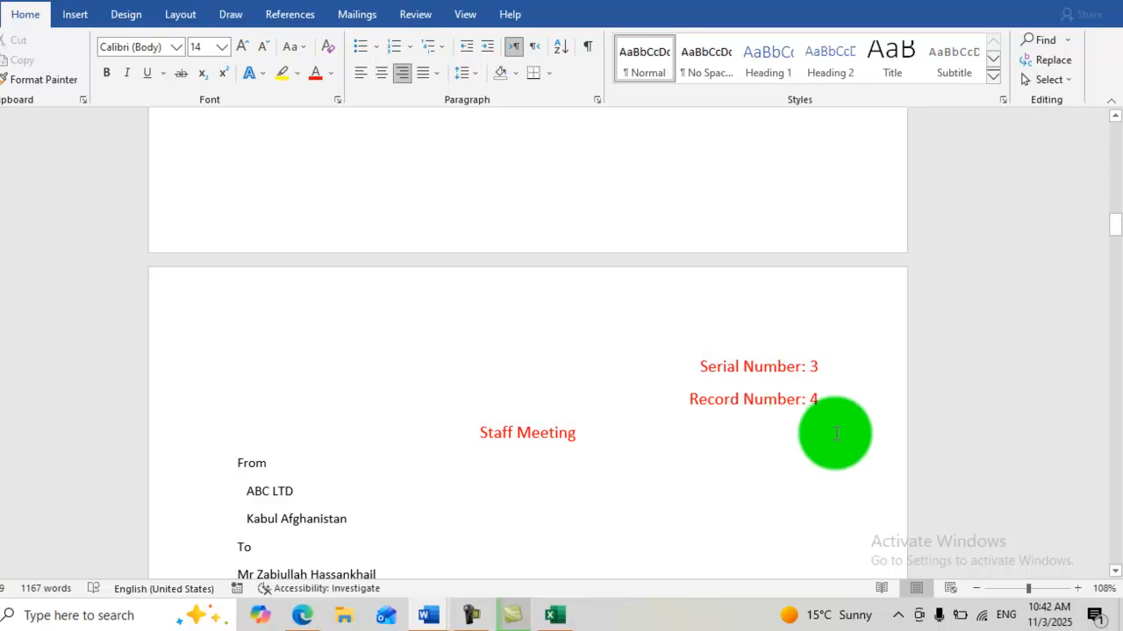
scroll(828, 413, down, 10)
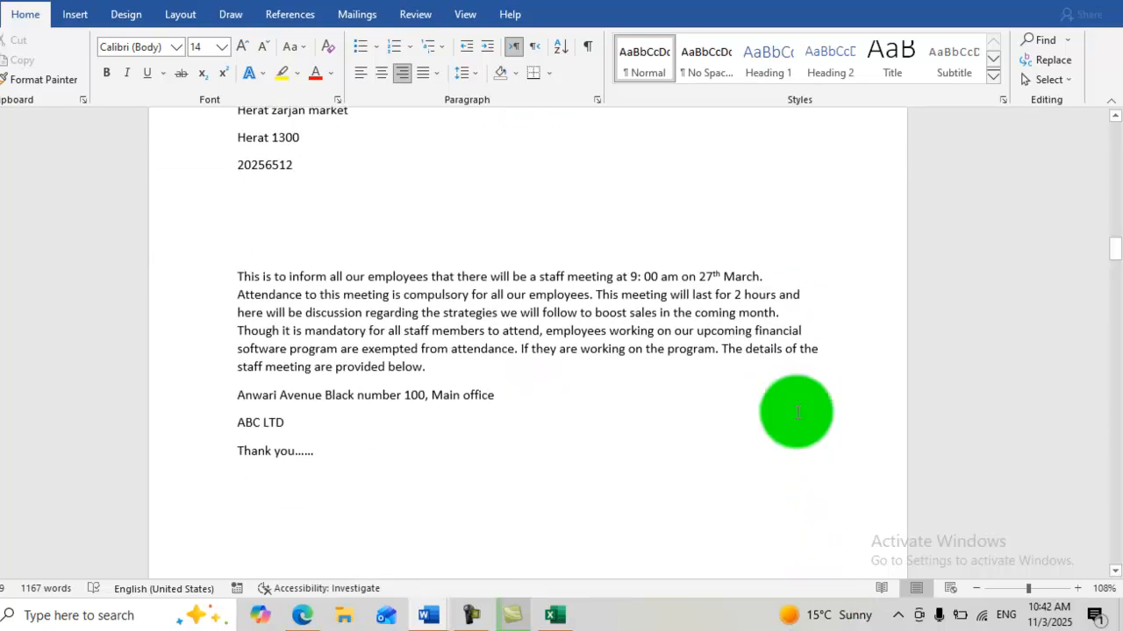
scroll(714, 358, down, 5)
scroll(715, 356, down, 1)
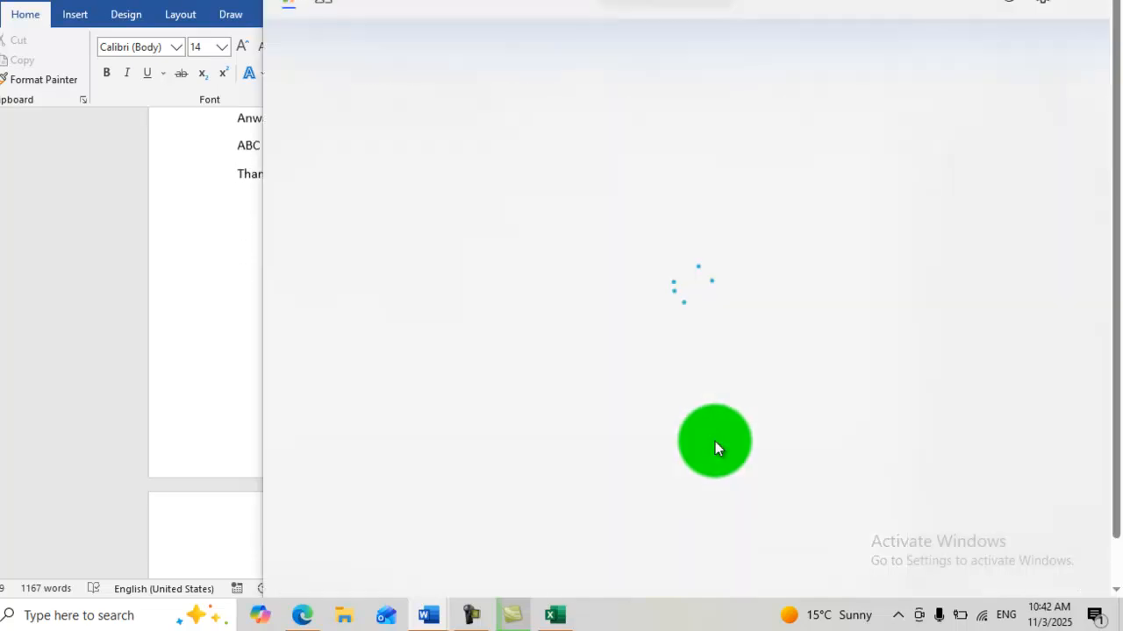
- Italicize the closing "Thank you......" line of the merged letter just before the one with serial number 4
scroll(715, 441, down, 3)
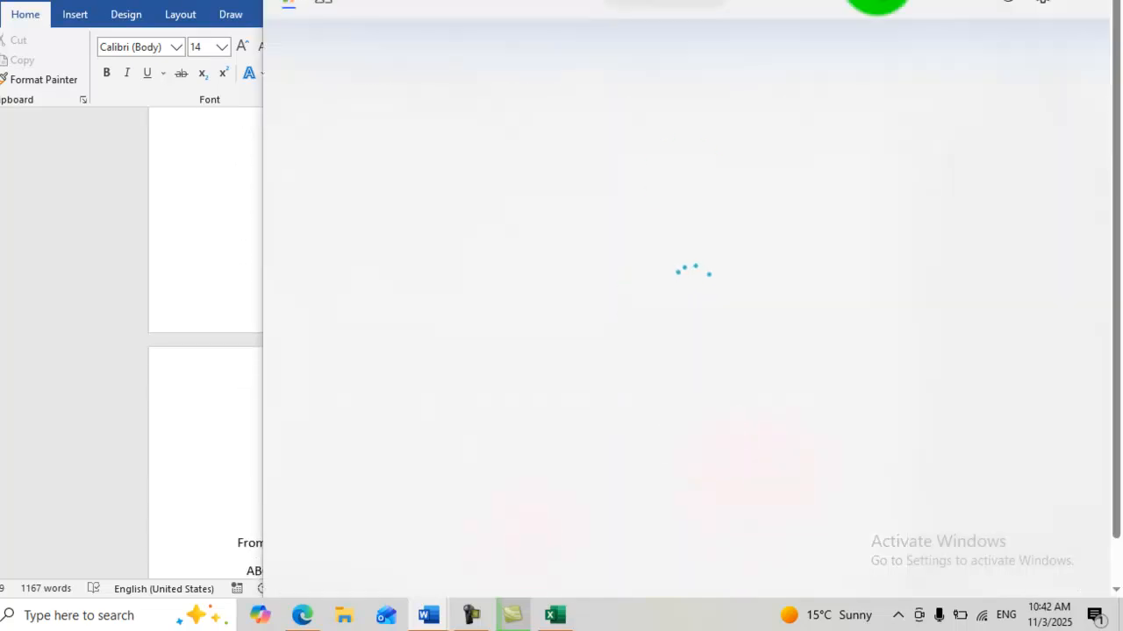
click(182, 237)
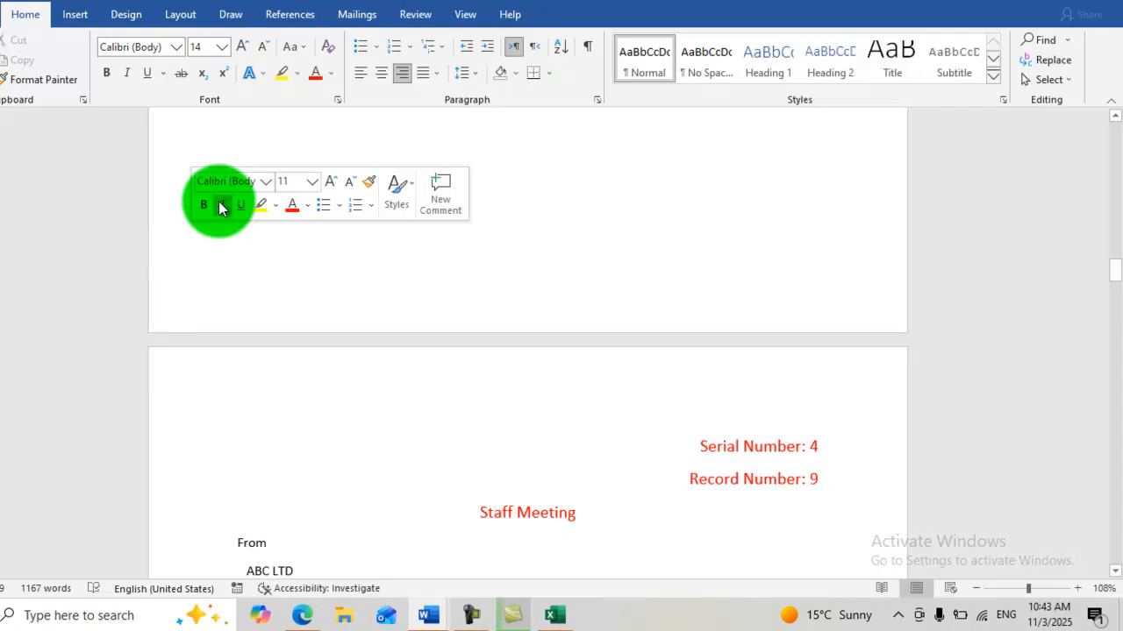
click(221, 205)
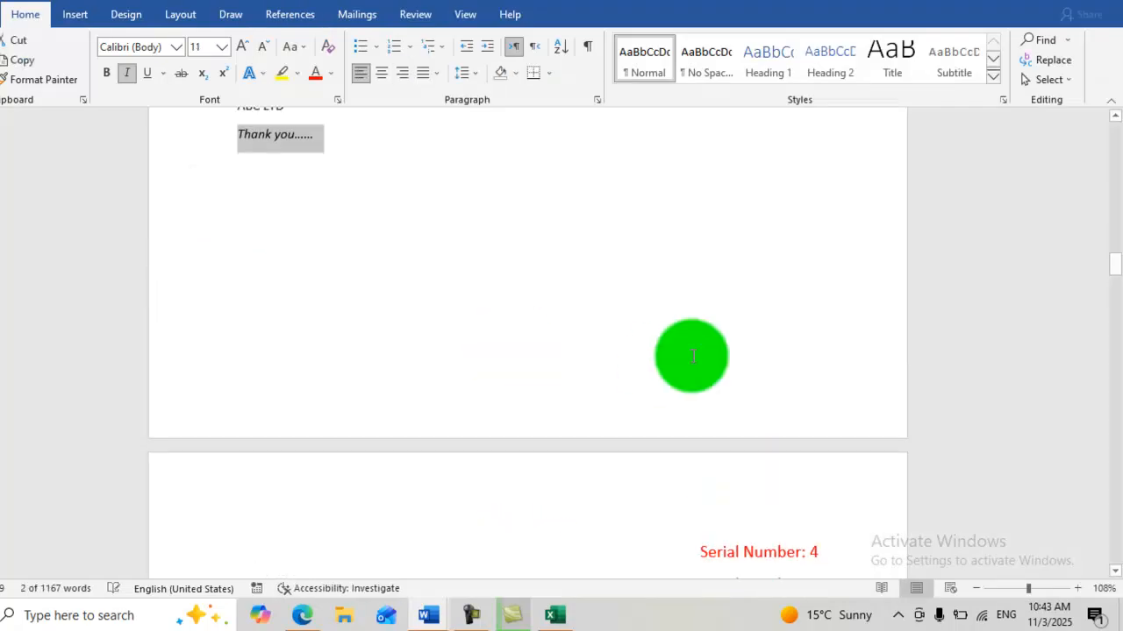
- Compare the serial number line with the record number line at the top of the fourth merged letter, selecting each in turn
scroll(692, 355, down, 3)
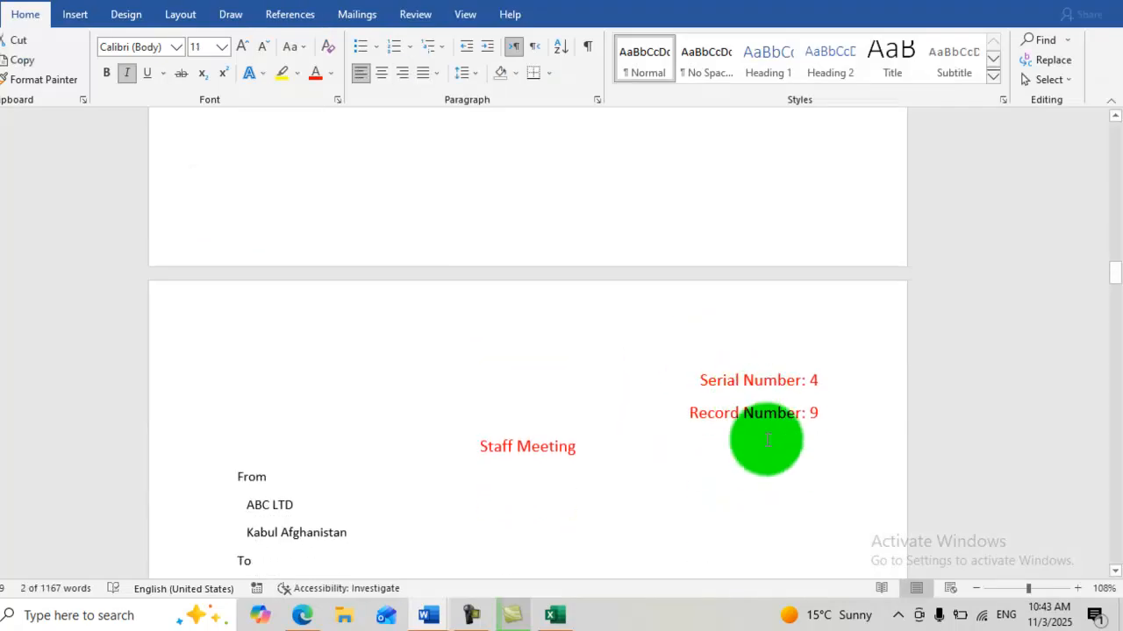
click(825, 383)
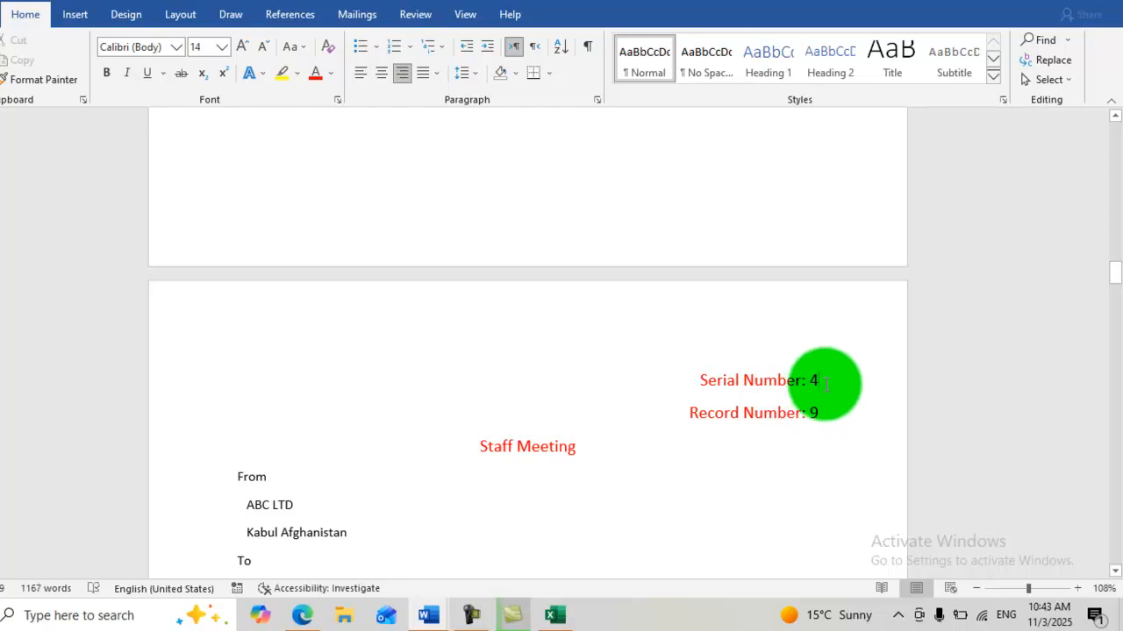
click(777, 379)
drag(818, 380, 737, 378)
click(816, 411)
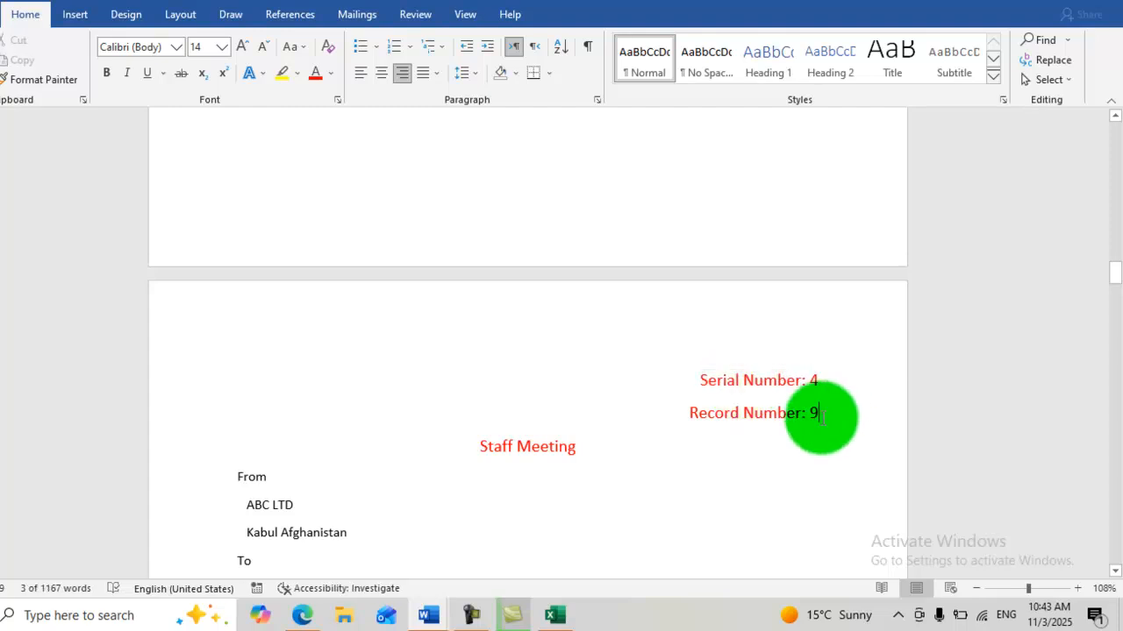
drag(815, 410, 697, 417)
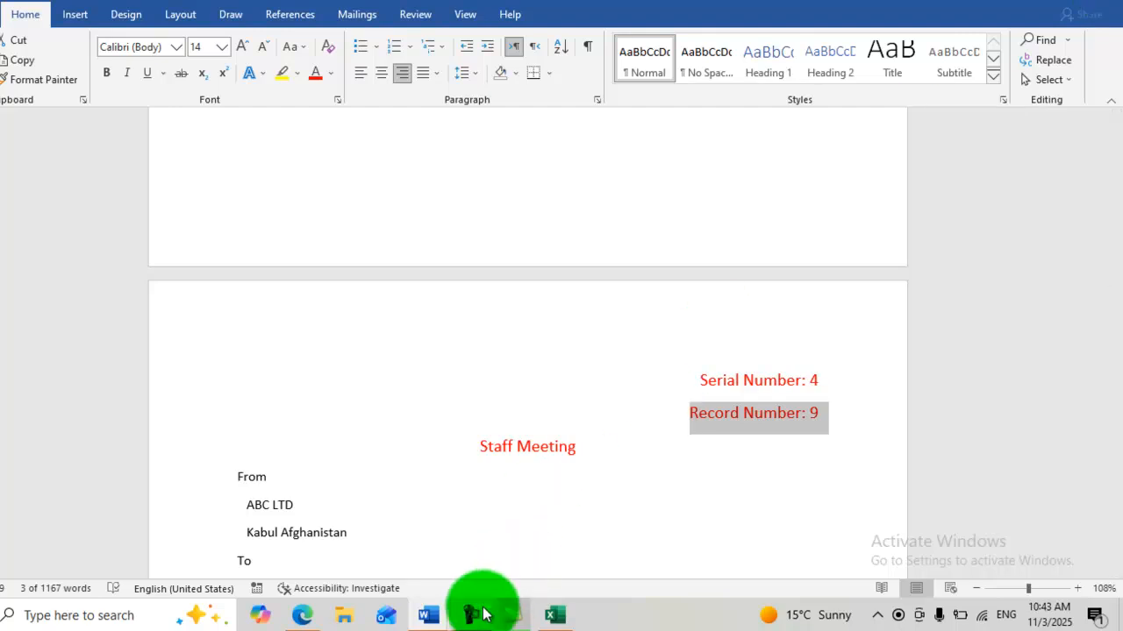
click(512, 615)
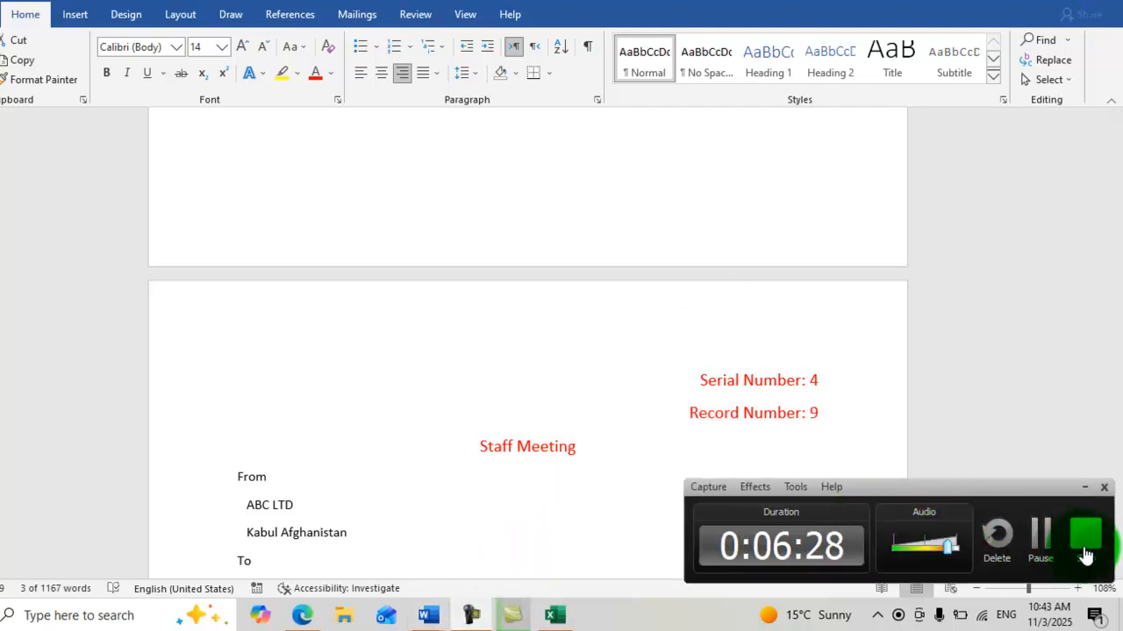